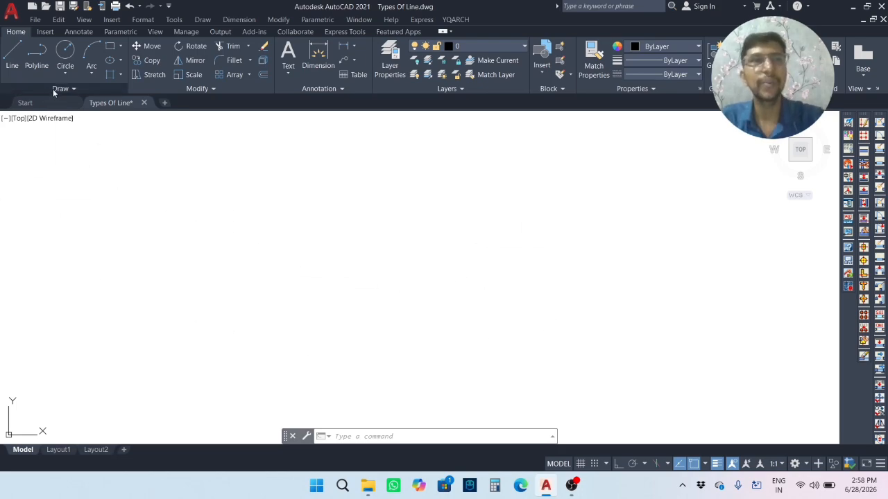
{"action": "left_click", "coordinate": [121, 46]}
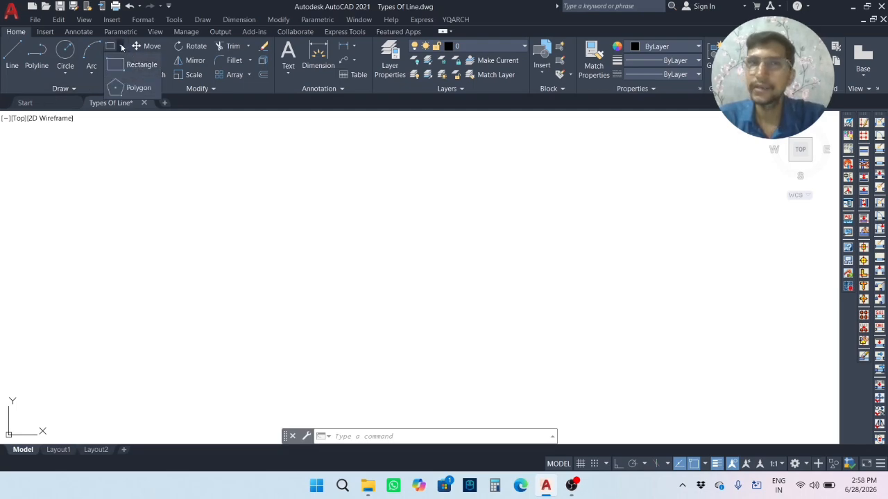
{"action": "left_click", "coordinate": [121, 46]}
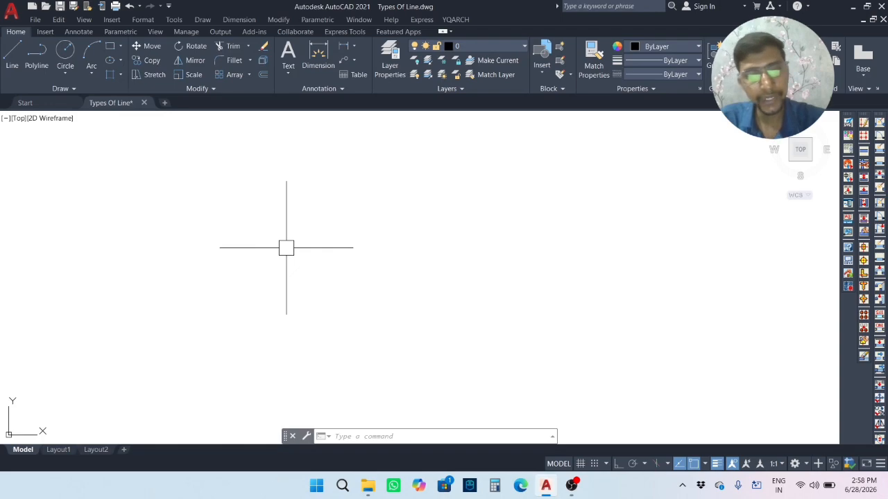
Step: Draw a flat ellipse from two axis endpoints, with Ortho on and a horizontal long axis and a much shorter vertical one
{"action": "type", "text": "el"}
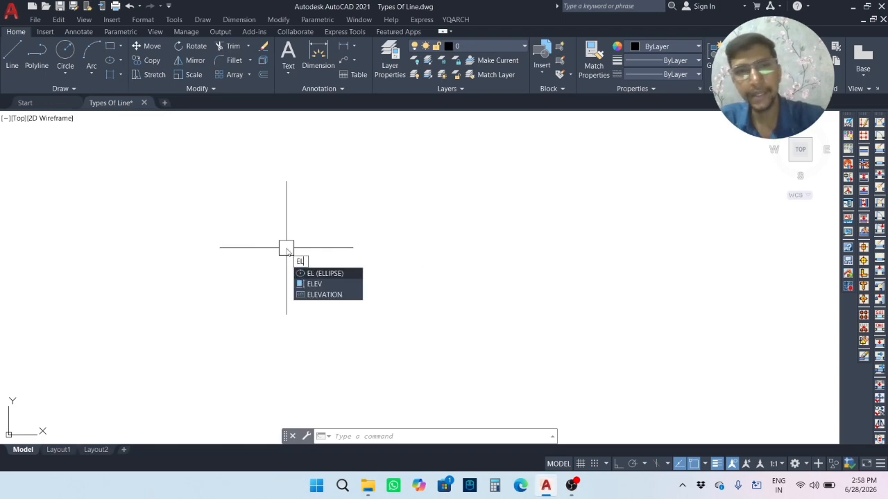
{"action": "key", "text": "Escape"}
{"action": "key", "text": "Return"}
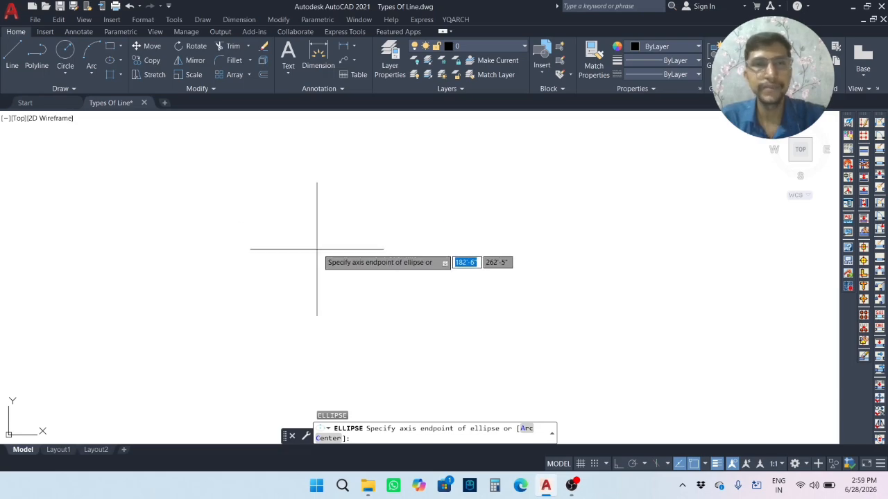
{"action": "left_click", "coordinate": [299, 280]}
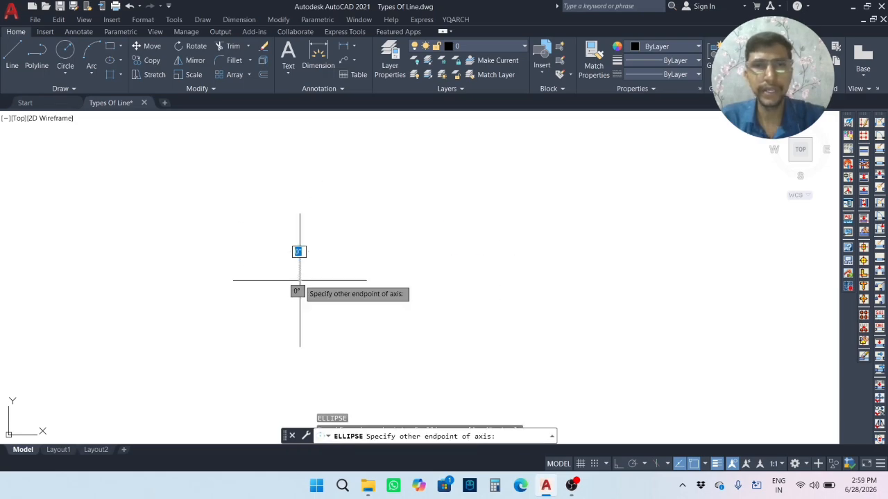
{"action": "key", "text": "F8"}
{"action": "left_click", "coordinate": [471, 280]}
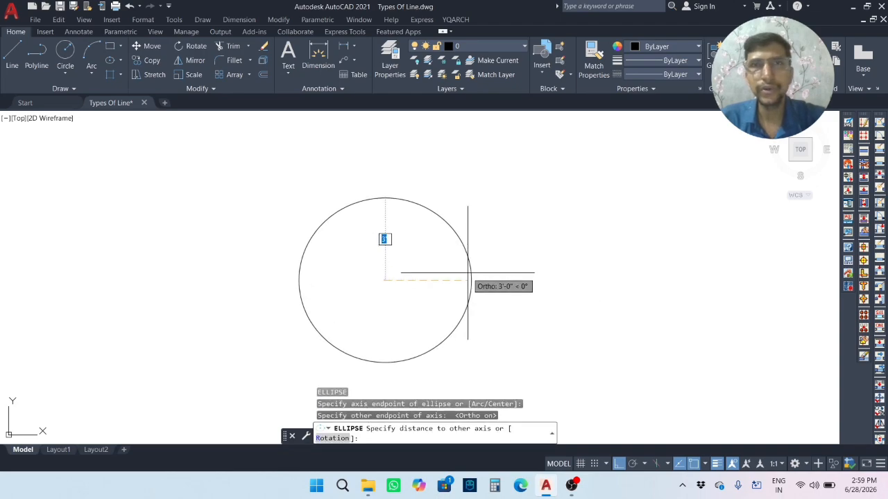
{"action": "type", "text": "3"}
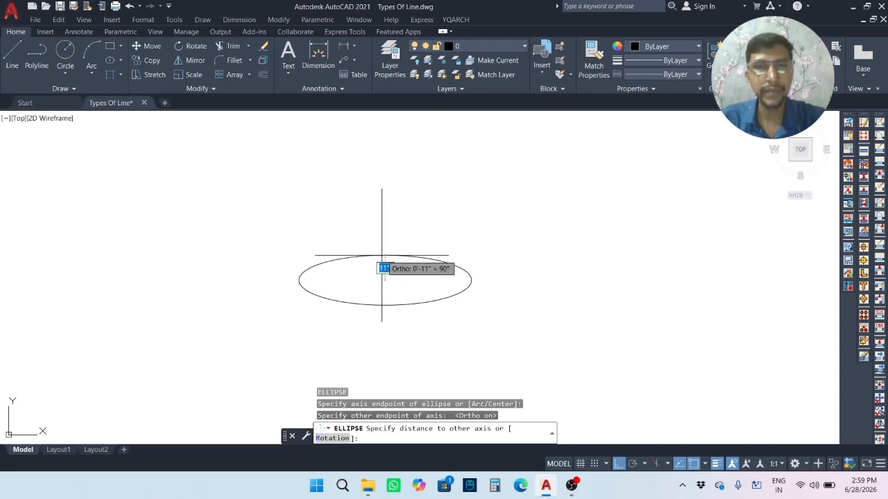
{"action": "left_click", "coordinate": [383, 271]}
{"action": "scroll", "coordinate": [410, 293], "scroll_direction": "up", "scroll_amount": 4}
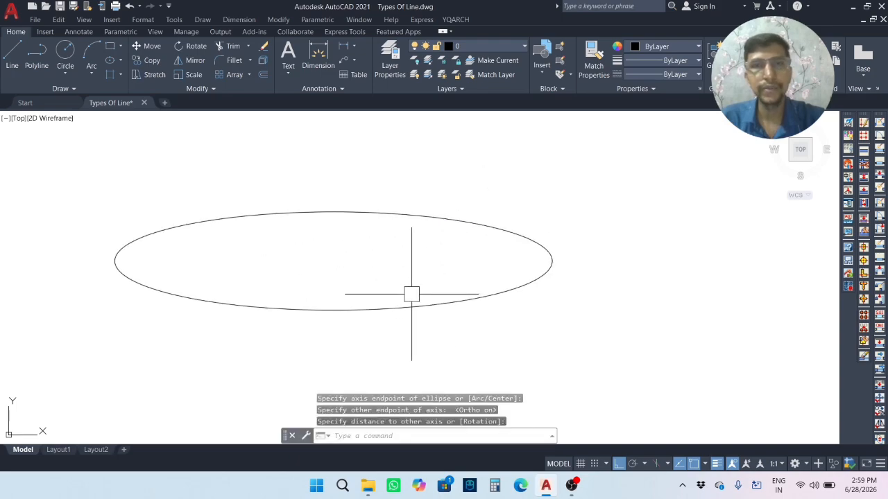
{"action": "scroll", "coordinate": [427, 294], "scroll_direction": "down", "scroll_amount": 2}
{"action": "middle_click_drag", "start_coordinate": [429, 294], "coordinate": [407, 307]}
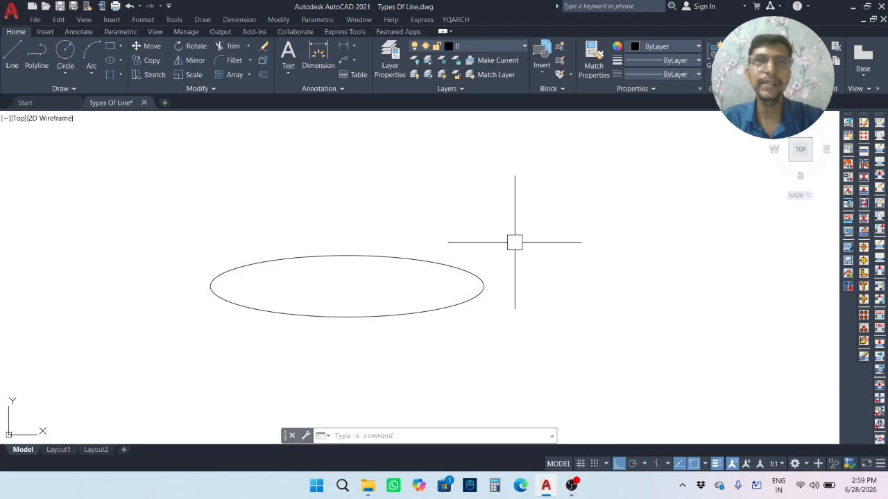
Step: Delete the flat horizontal ellipse from the drawing
{"action": "middle_click_drag", "start_coordinate": [541, 259], "coordinate": [423, 274]}
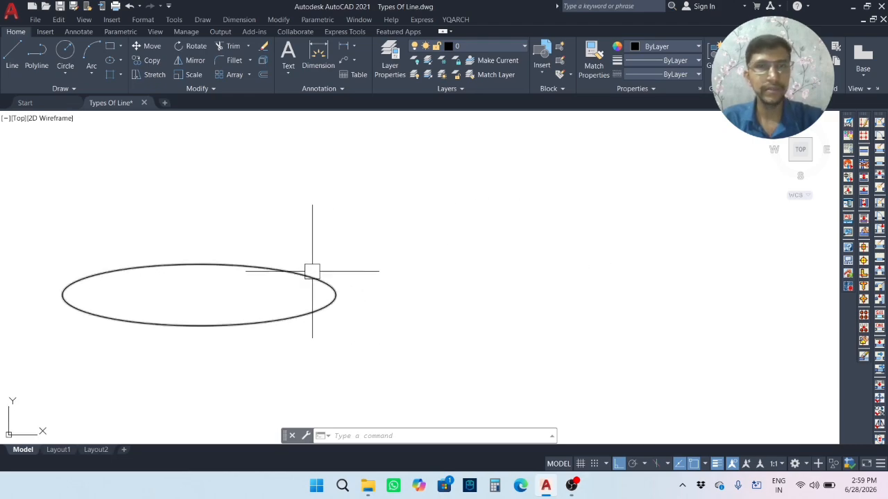
{"action": "left_click", "coordinate": [310, 270]}
{"action": "key", "text": "Delete"}
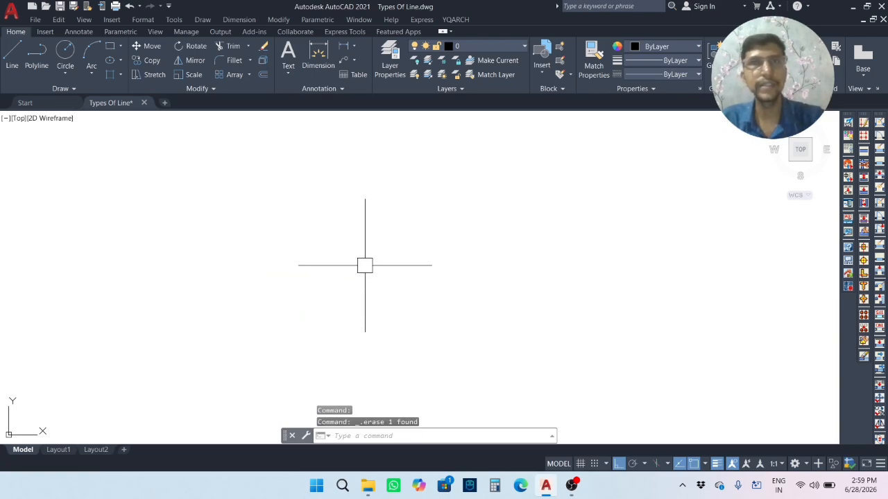
Step: Draw an ellipse by its center, with a vertical semi-axis of 2' and a horizontal semi-axis of 1'
{"action": "left_click", "coordinate": [120, 60]}
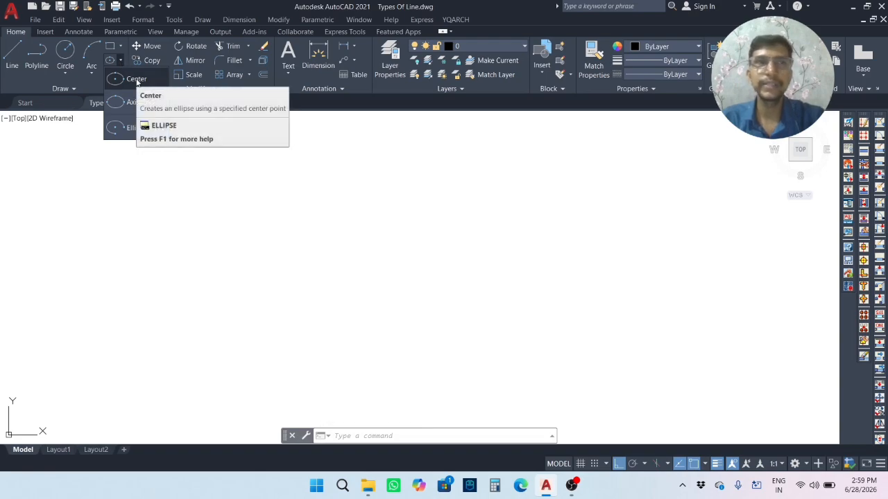
{"action": "left_click", "coordinate": [138, 79]}
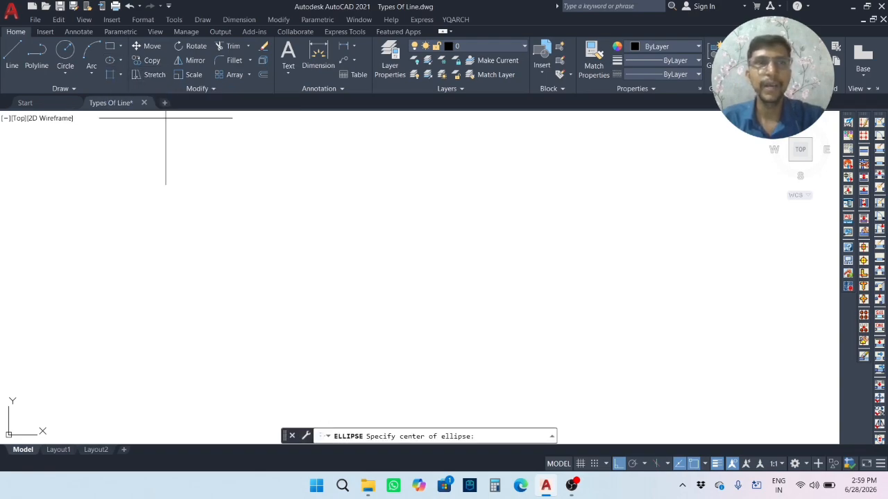
{"action": "left_click", "coordinate": [341, 216]}
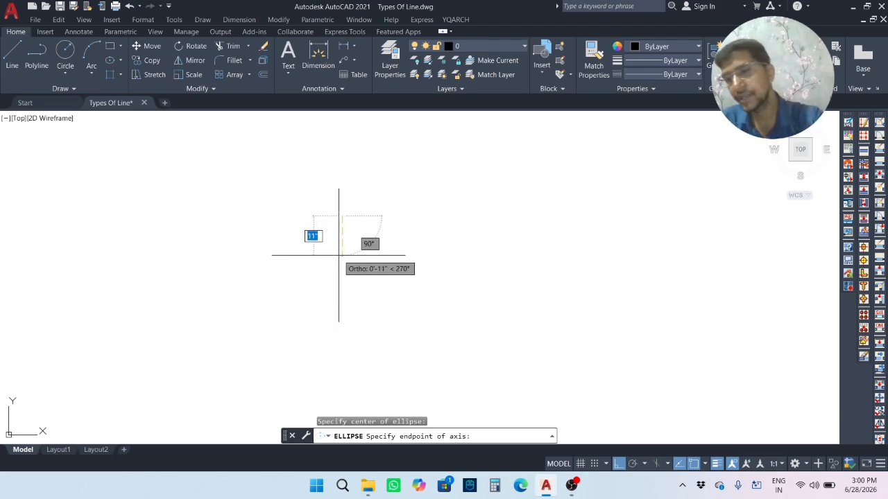
{"action": "type", "text": "2'"}
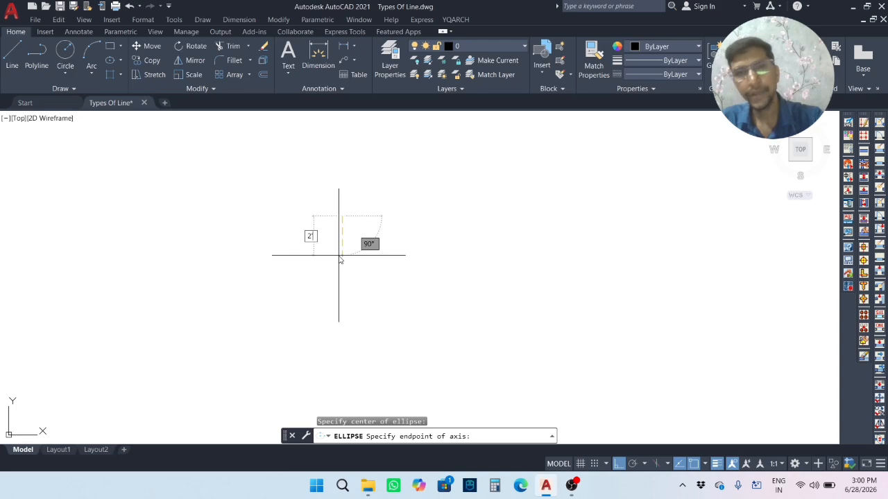
{"action": "key", "text": "Return"}
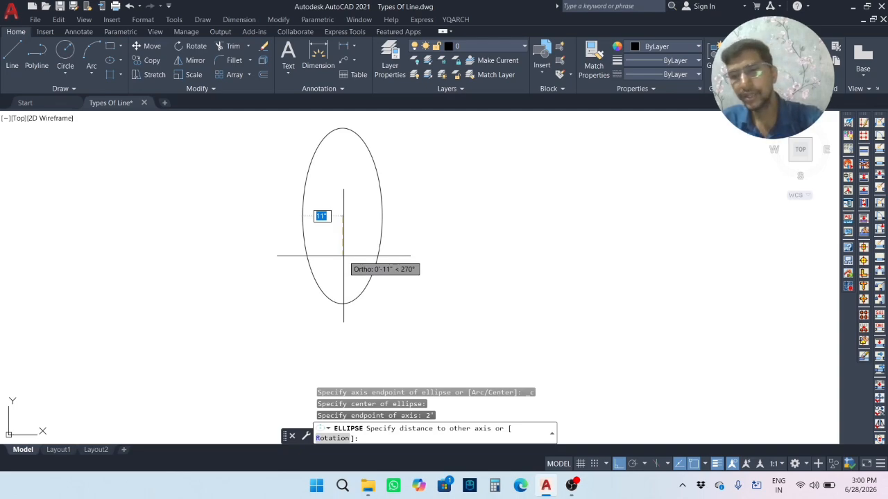
{"action": "type", "text": "1'"}
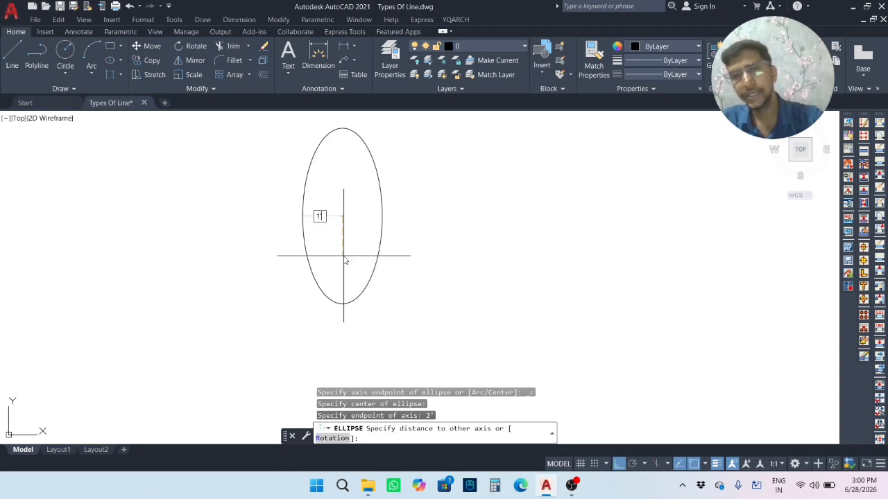
{"action": "key", "text": "Return"}
Step: Add a linear dimension for the ellipse's full height, from its top to its bottom quadrant, placed beside its left side
{"action": "scroll", "coordinate": [368, 237], "scroll_direction": "down", "scroll_amount": 2}
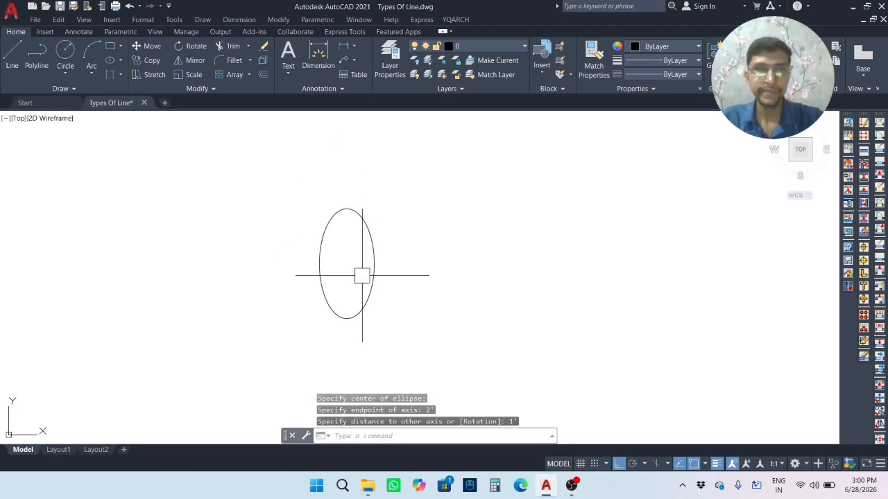
{"action": "scroll", "coordinate": [361, 275], "scroll_direction": "up", "scroll_amount": 2}
{"action": "middle_click_drag", "start_coordinate": [332, 253], "coordinate": [312, 259]}
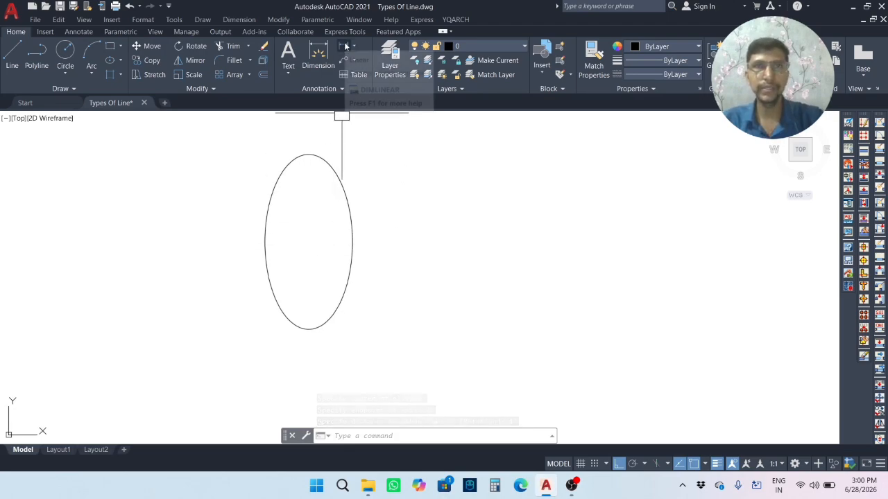
{"action": "left_click", "coordinate": [344, 46]}
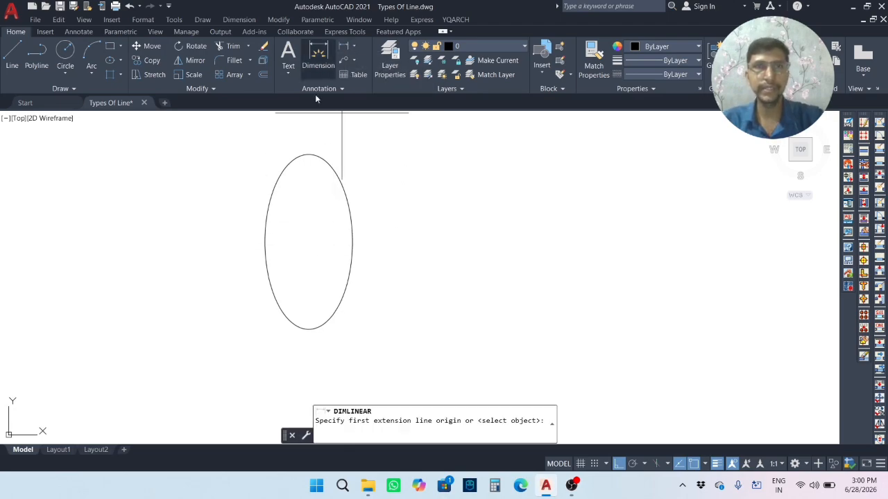
{"action": "left_click", "coordinate": [309, 154]}
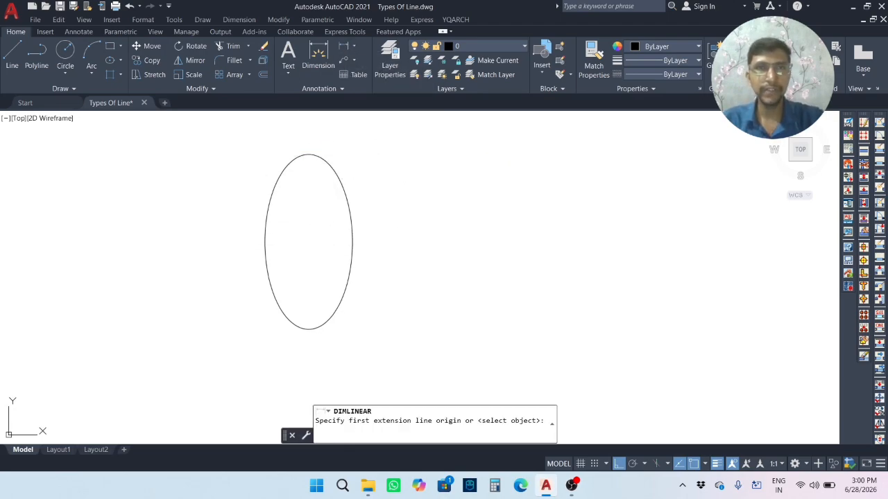
{"action": "left_click", "coordinate": [309, 328]}
{"action": "left_click", "coordinate": [237, 319]}
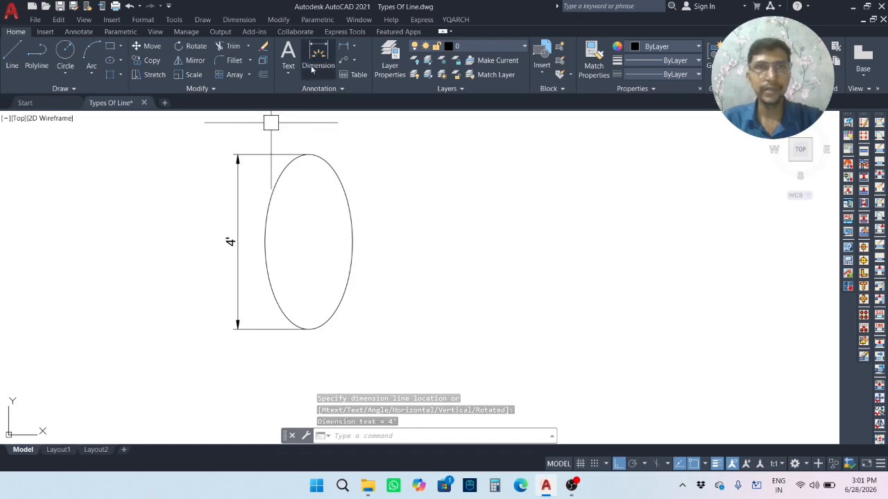
Step: Add a horizontal linear dimension from the ellipse's center to its right quadrant, placed slightly above the center
{"action": "left_click", "coordinate": [348, 47]}
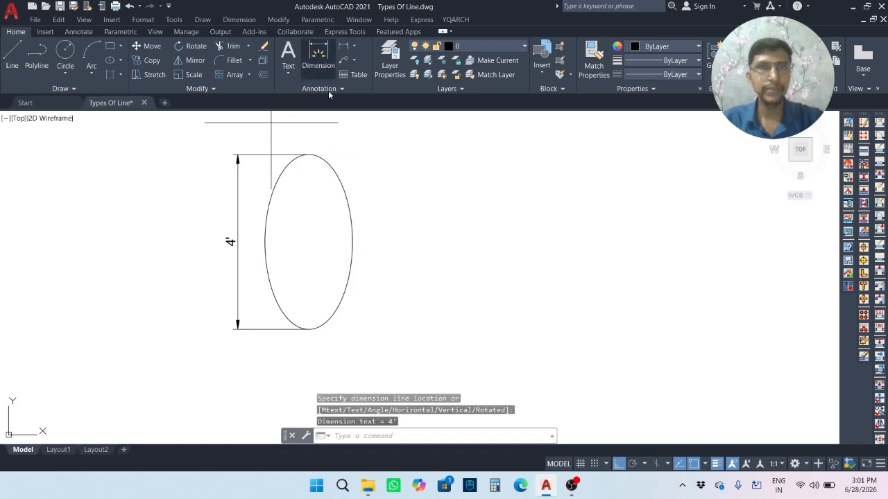
{"action": "left_click", "coordinate": [309, 241]}
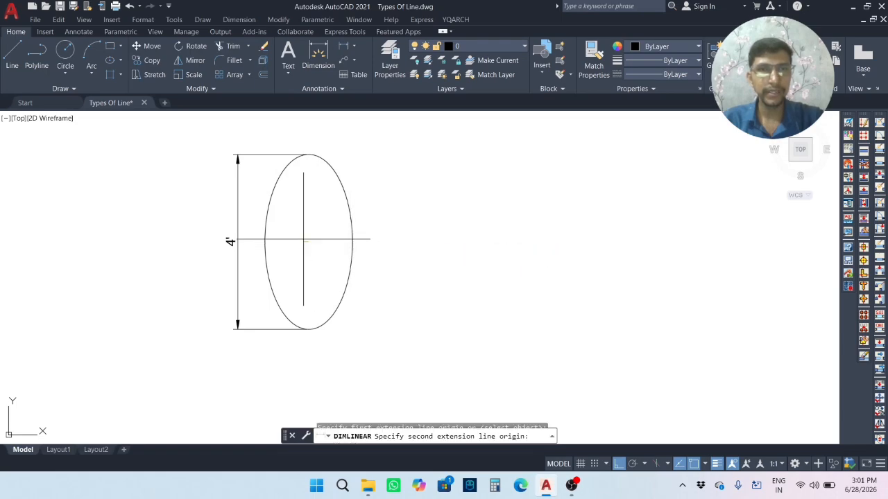
{"action": "left_click", "coordinate": [352, 241]}
{"action": "left_click", "coordinate": [364, 223]}
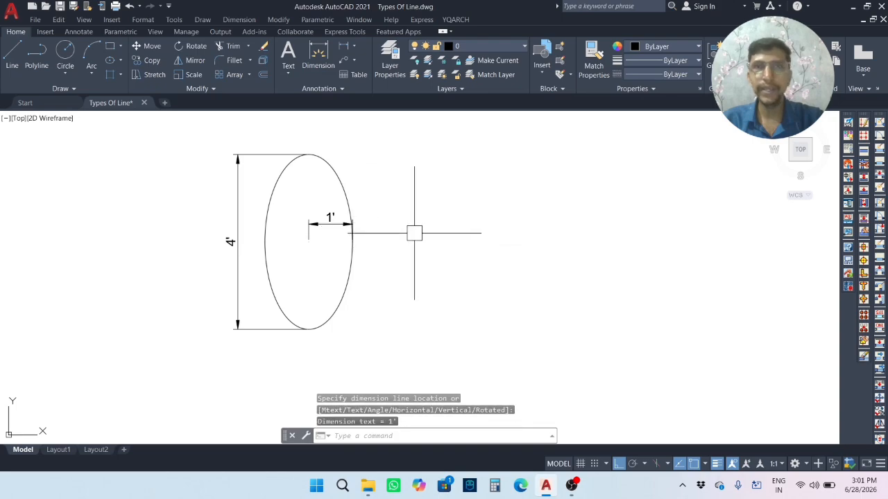
{"action": "middle_click_drag", "start_coordinate": [412, 232], "coordinate": [361, 248]}
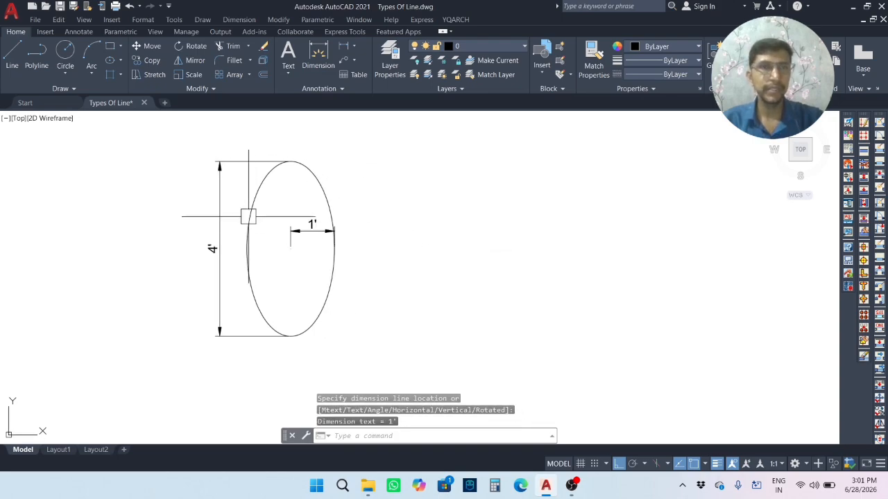
{"action": "middle_click_drag", "start_coordinate": [460, 235], "coordinate": [490, 236]}
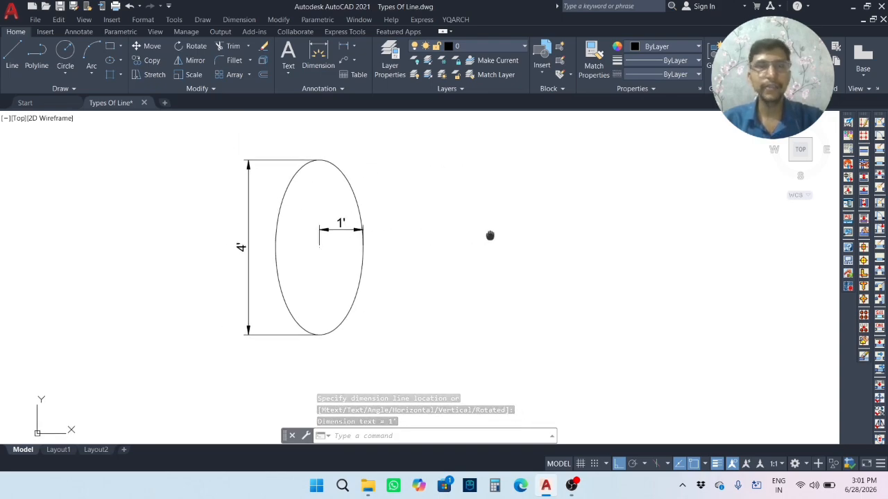
{"action": "left_click", "coordinate": [121, 61]}
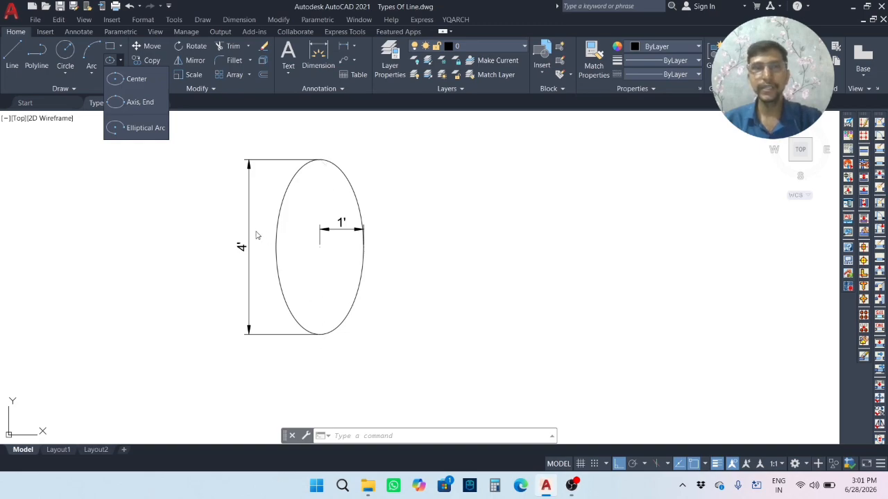
{"action": "left_click", "coordinate": [347, 47]}
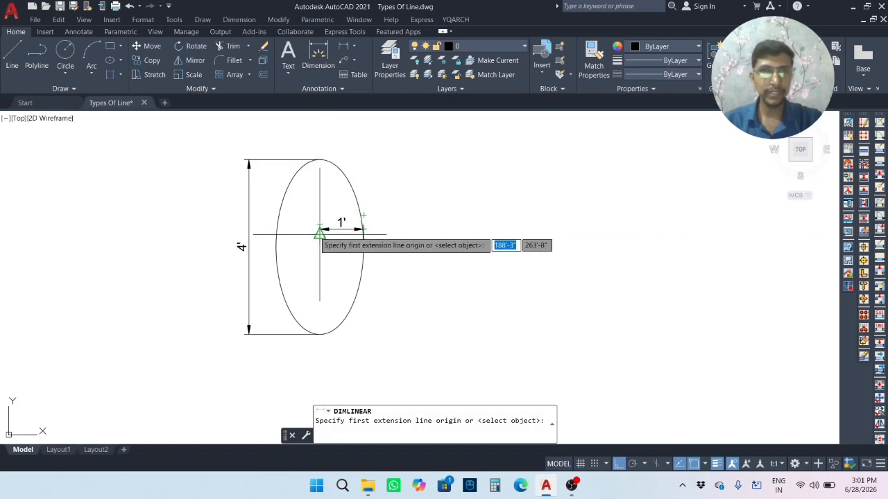
{"action": "left_click", "coordinate": [319, 233]}
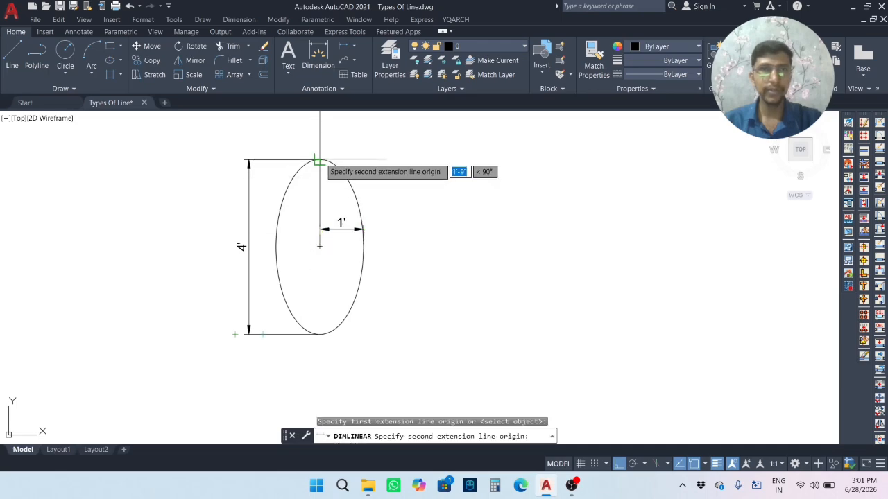
{"action": "left_click", "coordinate": [319, 161]}
{"action": "key", "text": "Escape"}
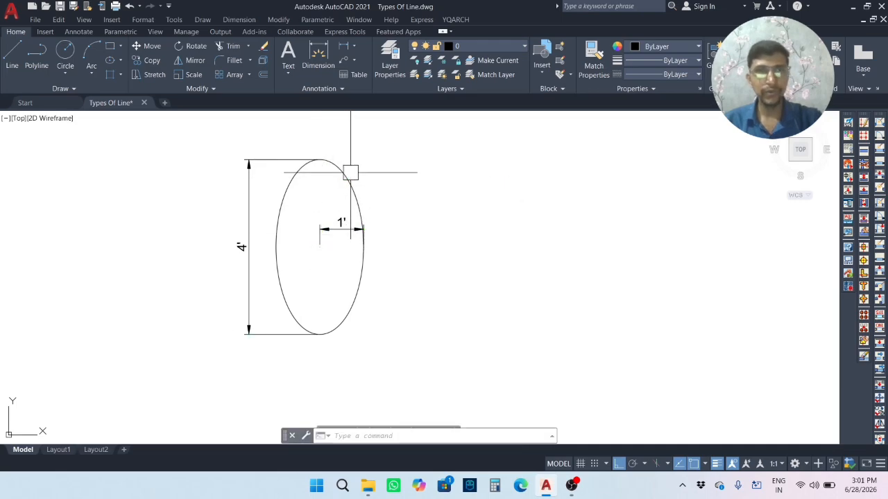
Step: Delete the horizontal semi-axis dimension and add a vertical linear dimension from the ellipse's top quadrant to its center, placed outside its right side
{"action": "left_click", "coordinate": [333, 229]}
{"action": "key", "text": "Delete"}
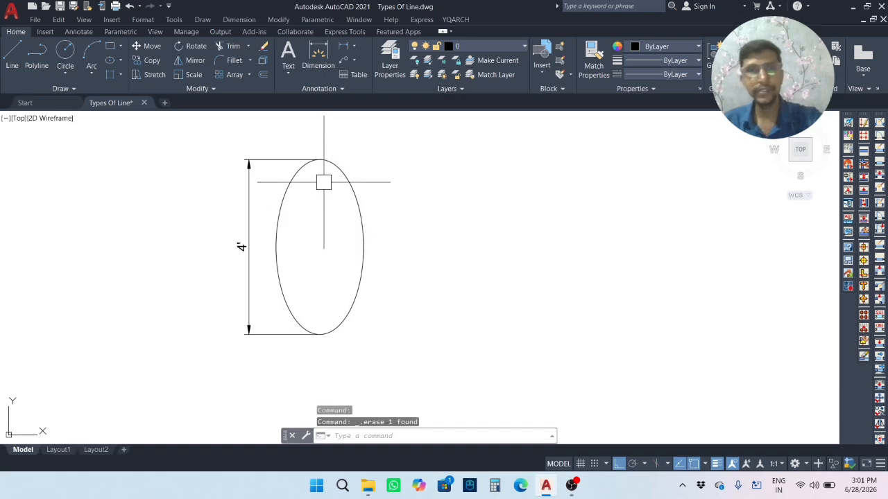
{"action": "left_click", "coordinate": [343, 46]}
{"action": "left_click", "coordinate": [319, 160]}
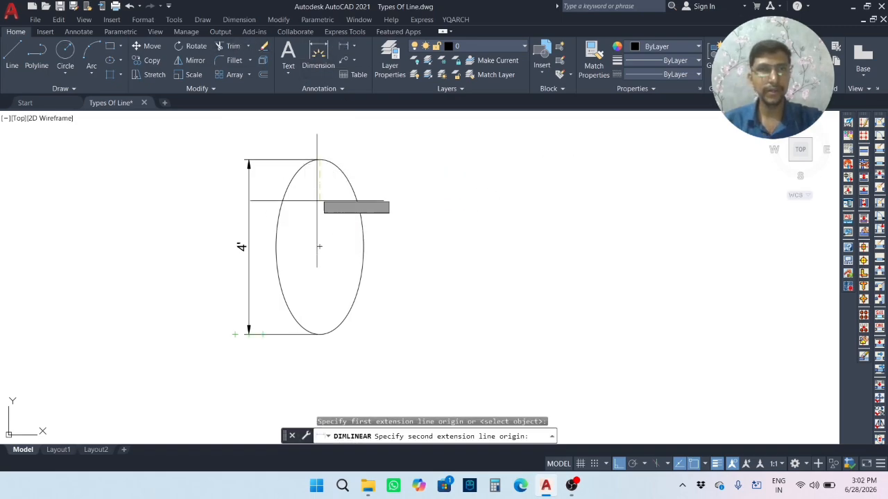
{"action": "left_click", "coordinate": [319, 246]}
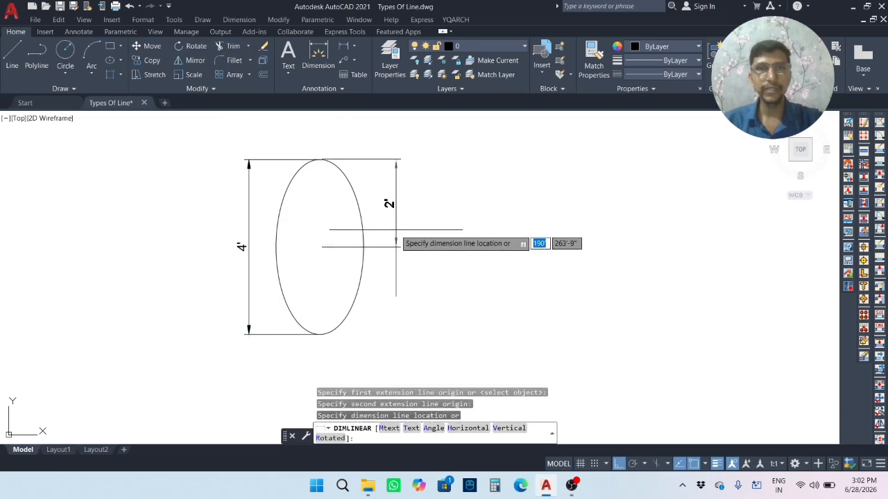
{"action": "left_click", "coordinate": [395, 243]}
{"action": "middle_click_drag", "start_coordinate": [501, 224], "coordinate": [483, 234]}
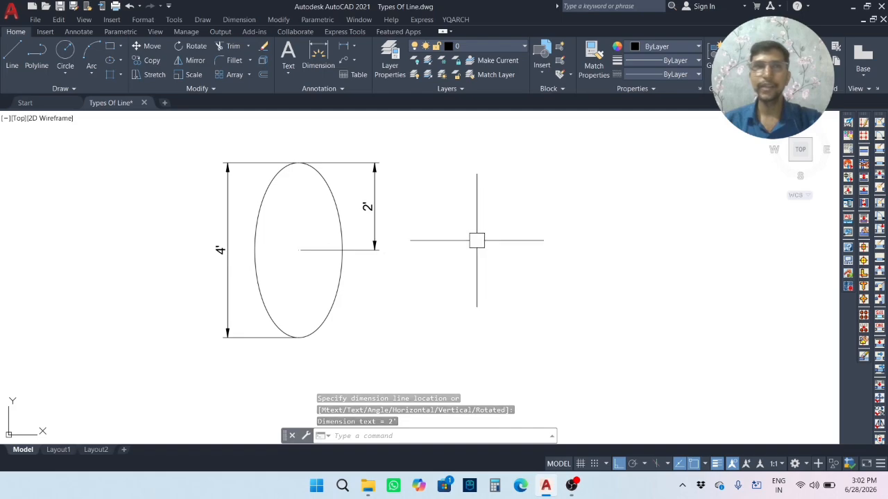
Step: Draw an ellipse by axis endpoints right of the existing one, with a horizontal axis about 3'-11" long and a vertical semi-axis of 4'
{"action": "mouse_move", "coordinate": [476, 239]}
{"action": "middle_mouse_down"}
{"action": "mouse_move", "coordinate": [465, 254]}
{"action": "mouse_move", "coordinate": [485, 234]}
{"action": "mouse_move", "coordinate": [338, 239]}
{"action": "middle_mouse_up"}
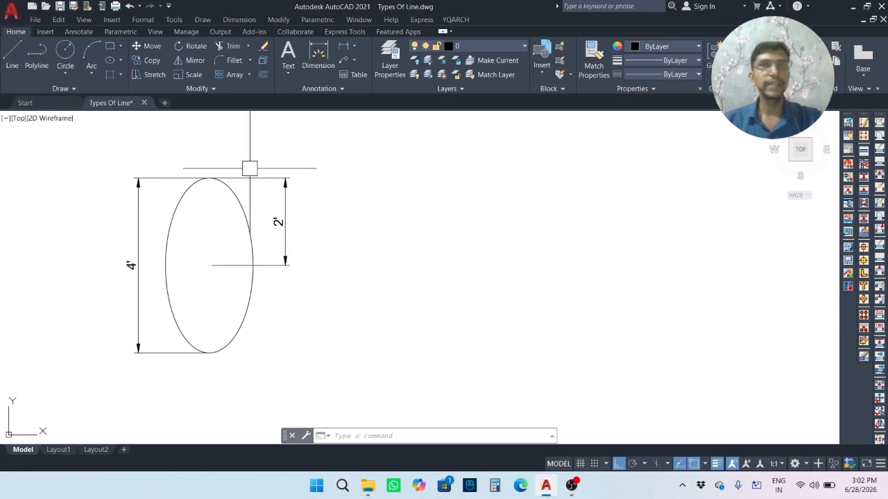
{"action": "left_click", "coordinate": [120, 61]}
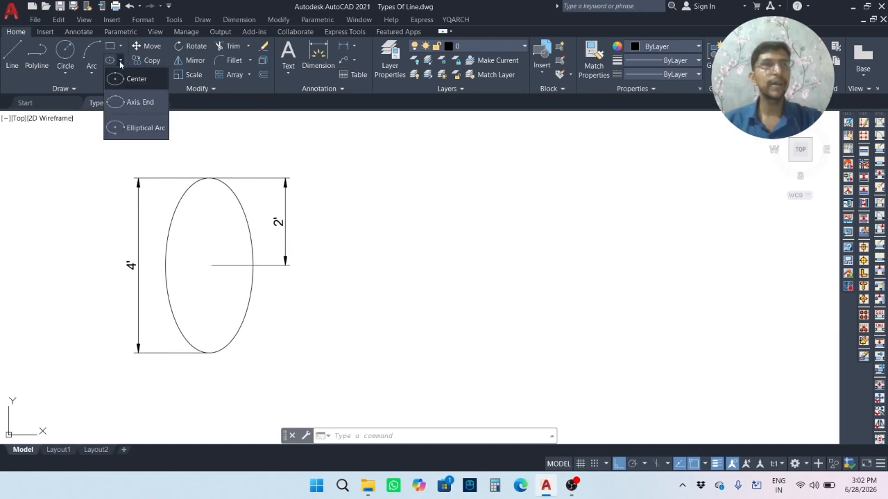
{"action": "left_click", "coordinate": [143, 104]}
{"action": "mouse_move", "coordinate": [506, 248]}
{"action": "middle_mouse_down"}
{"action": "mouse_move", "coordinate": [439, 240]}
{"action": "mouse_move", "coordinate": [355, 251]}
{"action": "middle_mouse_up"}
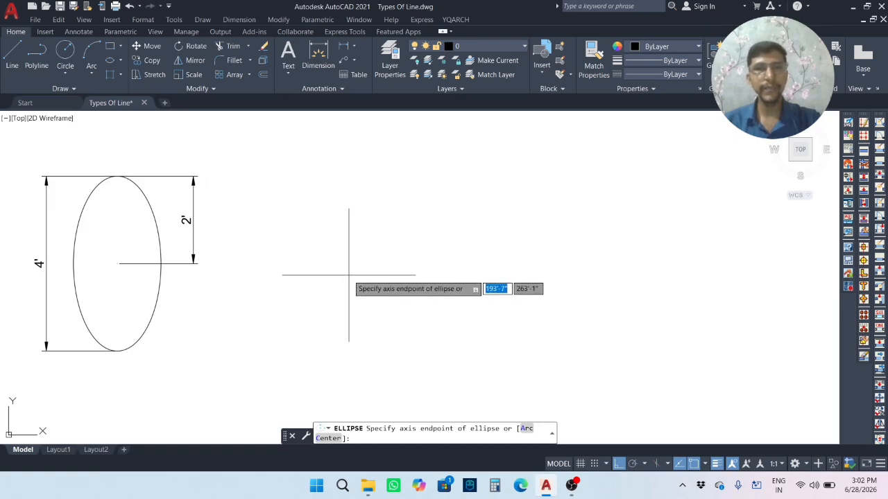
{"action": "left_click", "coordinate": [349, 275]}
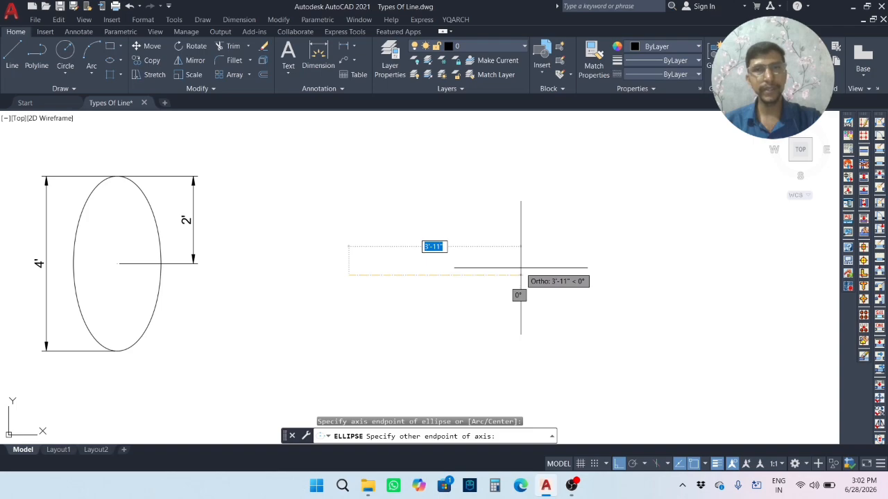
{"action": "left_click", "coordinate": [521, 268]}
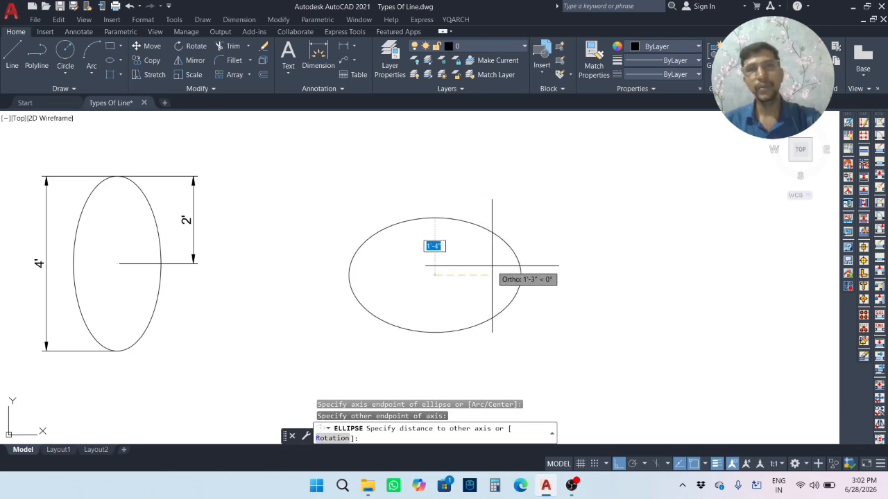
{"action": "type", "text": "4"}
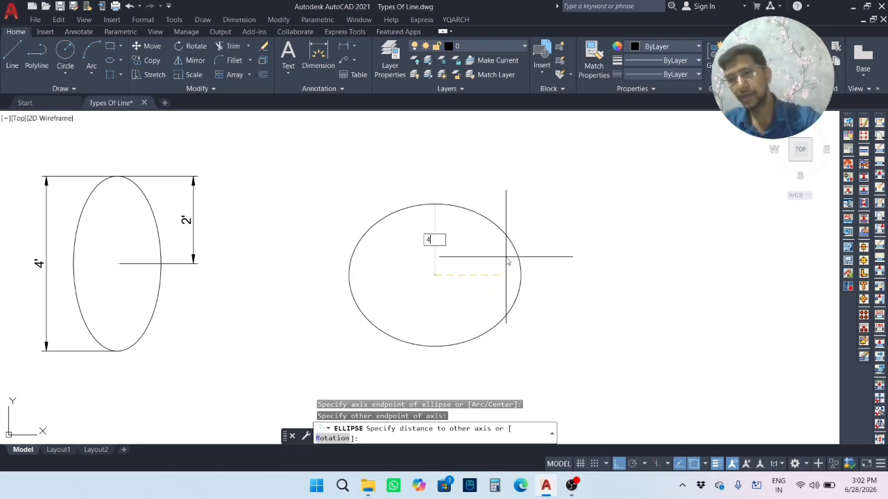
{"action": "key", "text": "Return"}
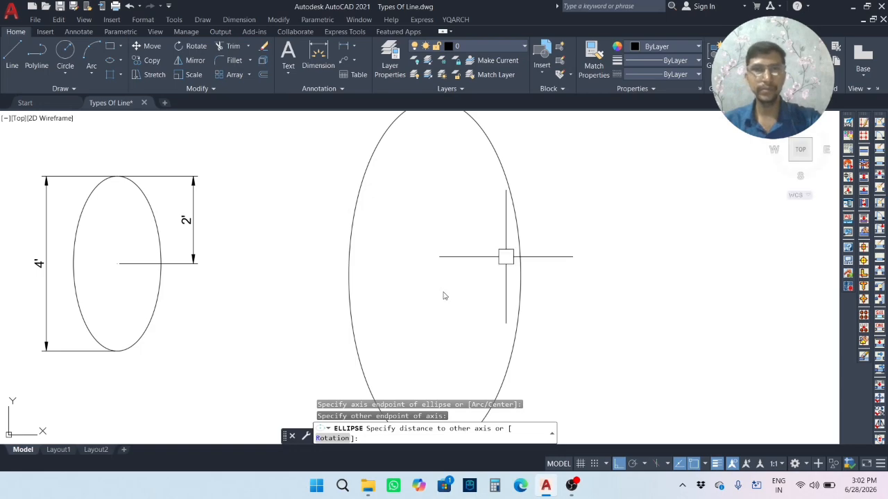
{"action": "scroll", "coordinate": [452, 291], "scroll_direction": "down", "scroll_amount": 2}
{"action": "scroll", "coordinate": [465, 290], "scroll_direction": "up", "scroll_amount": 2}
{"action": "middle_click_drag", "start_coordinate": [461, 293], "coordinate": [426, 294]}
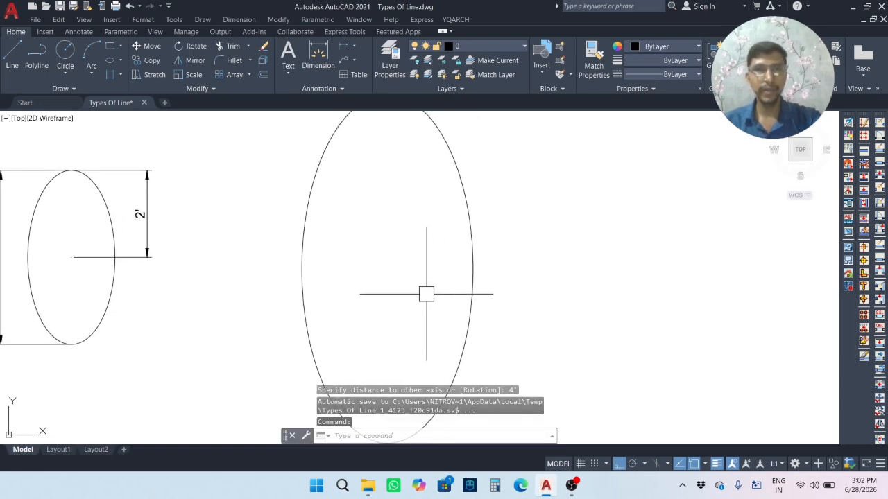
{"action": "scroll", "coordinate": [426, 293], "scroll_direction": "down", "scroll_amount": 2}
{"action": "scroll", "coordinate": [404, 293], "scroll_direction": "up", "scroll_amount": 1}
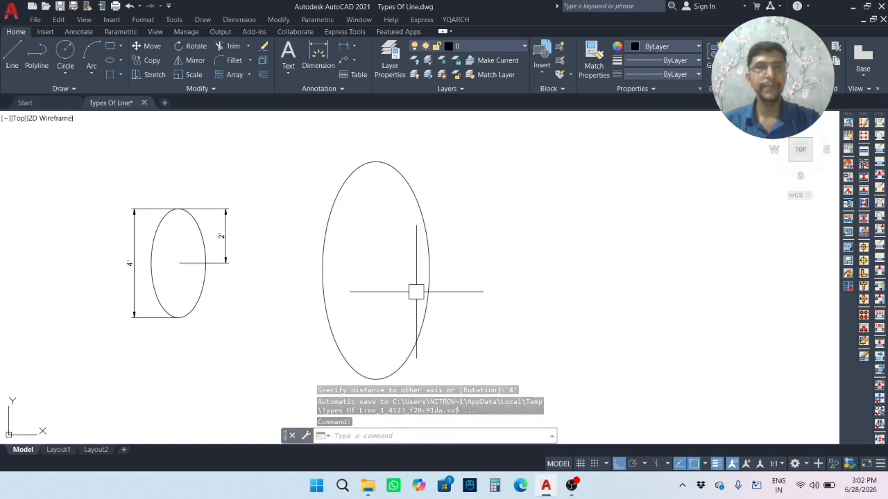
Step: Add a linear dimension for the large ellipse's full height, from its top to its bottom quadrant, placed outside its left side
{"action": "left_click", "coordinate": [122, 61]}
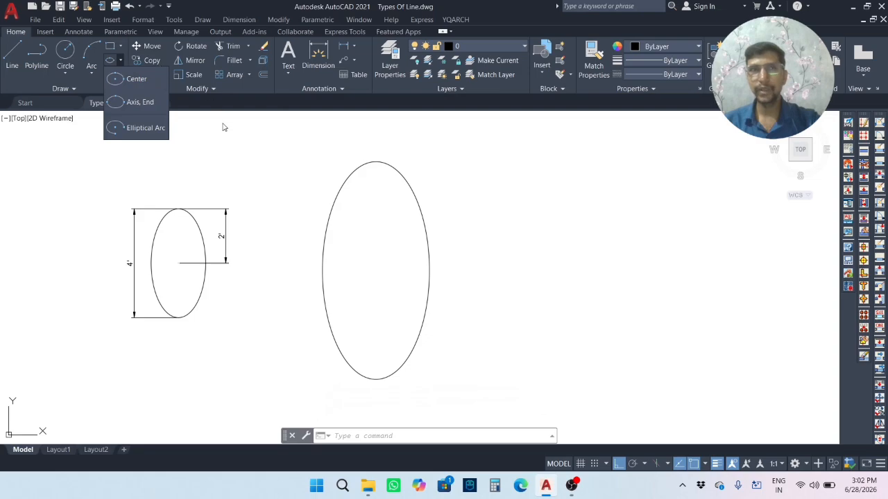
{"action": "left_click", "coordinate": [343, 45]}
{"action": "left_click", "coordinate": [376, 162]}
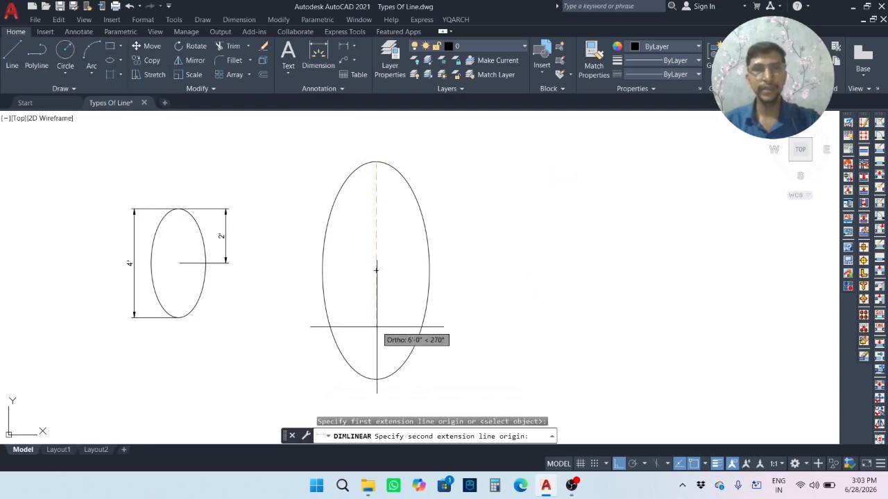
{"action": "left_click", "coordinate": [376, 379]}
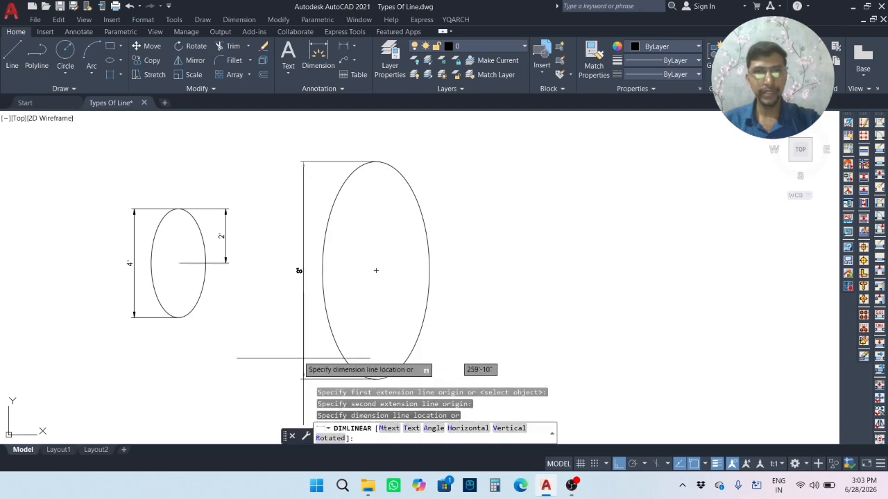
{"action": "left_click", "coordinate": [295, 356]}
{"action": "mouse_move", "coordinate": [380, 311]}
{"action": "middle_mouse_down"}
{"action": "mouse_move", "coordinate": [365, 301]}
{"action": "mouse_move", "coordinate": [388, 288]}
{"action": "middle_mouse_up"}
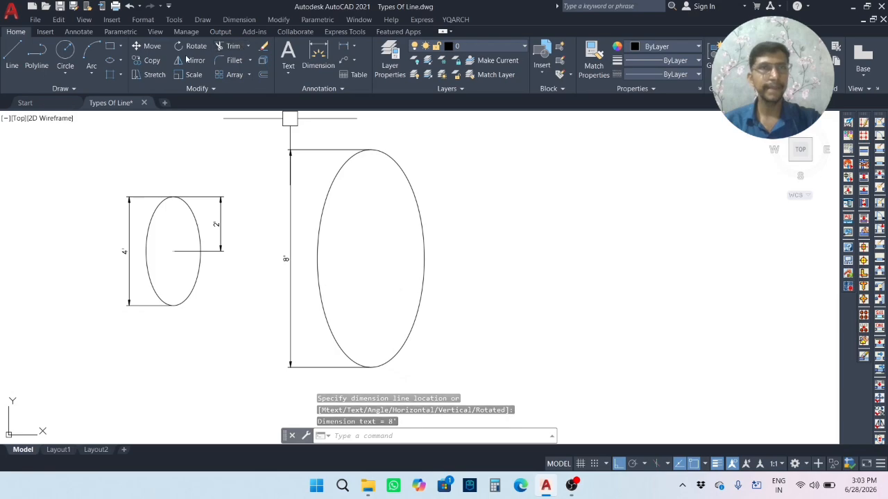
Step: Add a horizontal linear dimension from the large ellipse's center to its right quadrant, placed slightly above the center
{"action": "left_click", "coordinate": [343, 47]}
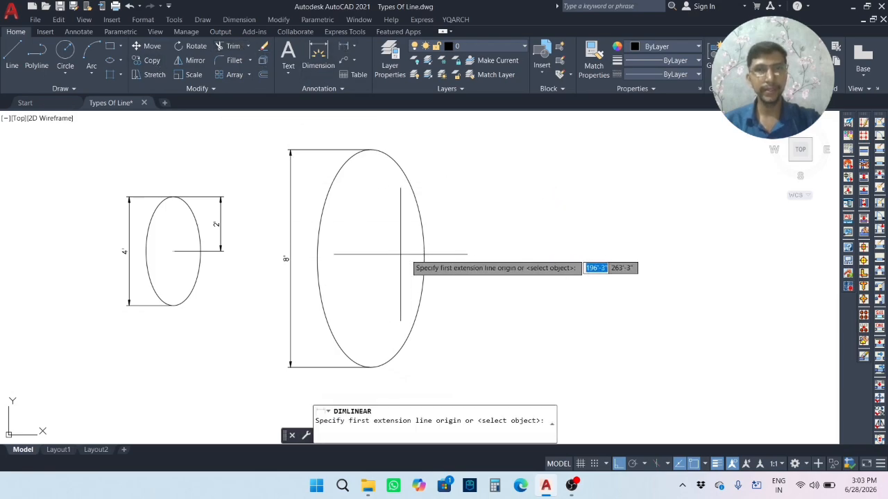
{"action": "left_click", "coordinate": [368, 255]}
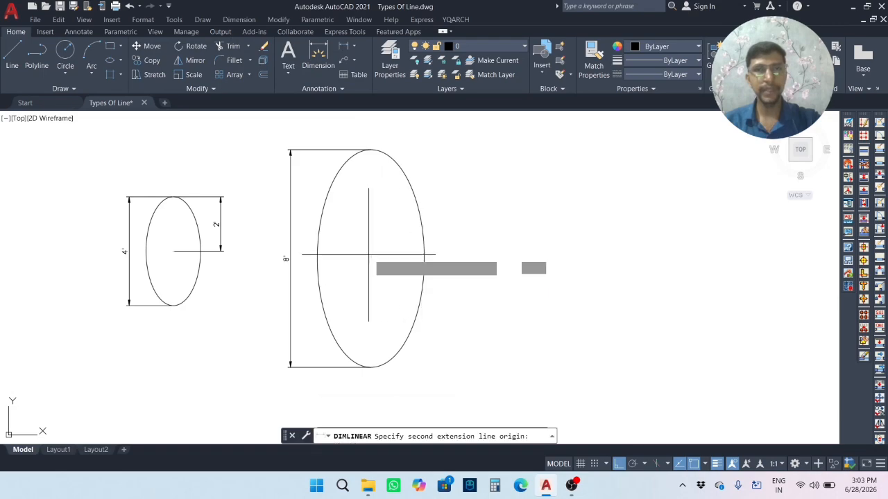
{"action": "left_click", "coordinate": [423, 258]}
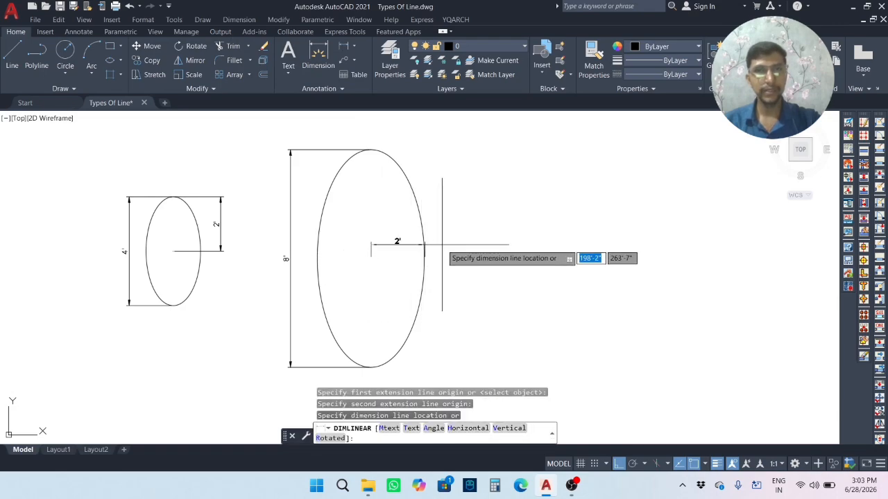
{"action": "left_click", "coordinate": [451, 242]}
{"action": "middle_click_drag", "start_coordinate": [490, 269], "coordinate": [515, 264]}
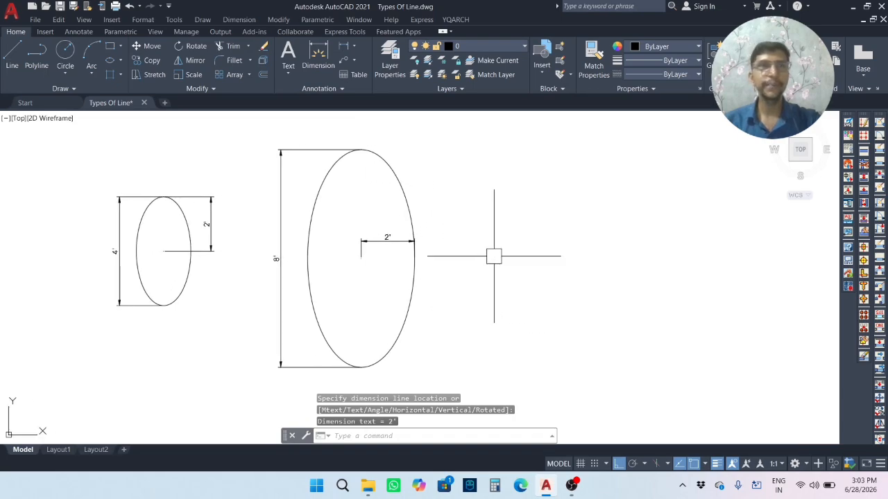
{"action": "middle_click_drag", "start_coordinate": [542, 237], "coordinate": [500, 243]}
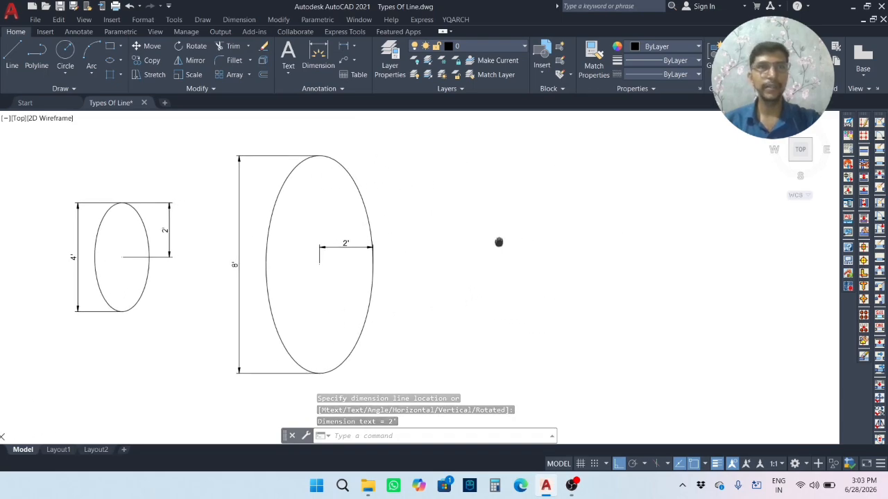
Step: Start an elliptical arc right of the large ellipse, defining its base ellipse by a vertical axis and a longer horizontal axis
{"action": "left_click", "coordinate": [119, 63]}
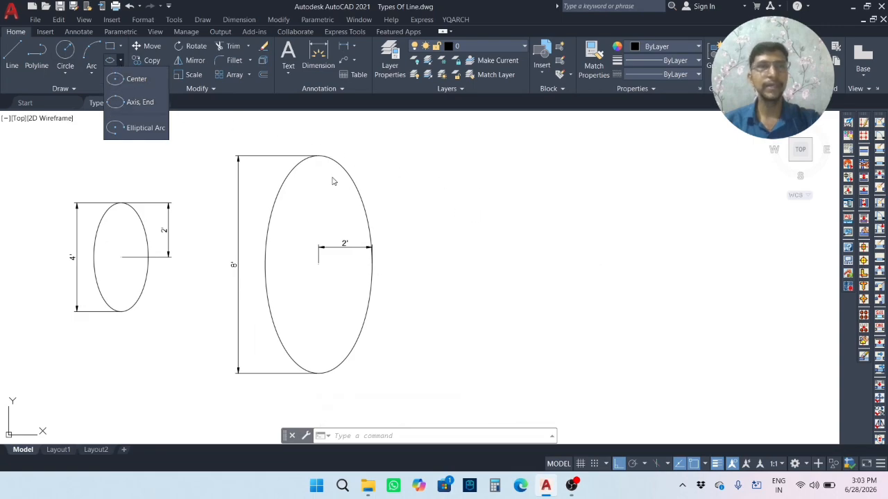
{"action": "left_click", "coordinate": [152, 132]}
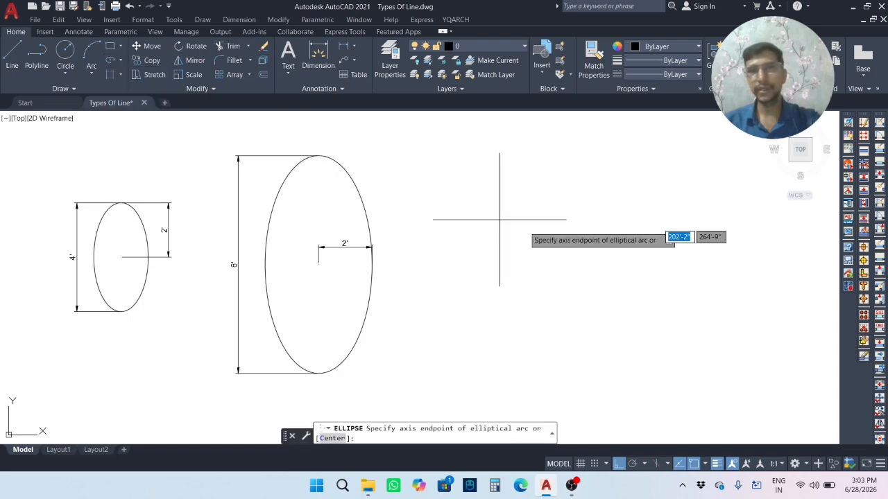
{"action": "mouse_move", "coordinate": [499, 217]}
{"action": "middle_mouse_down"}
{"action": "mouse_move", "coordinate": [491, 242]}
{"action": "mouse_move", "coordinate": [421, 226]}
{"action": "mouse_move", "coordinate": [438, 256]}
{"action": "middle_mouse_up"}
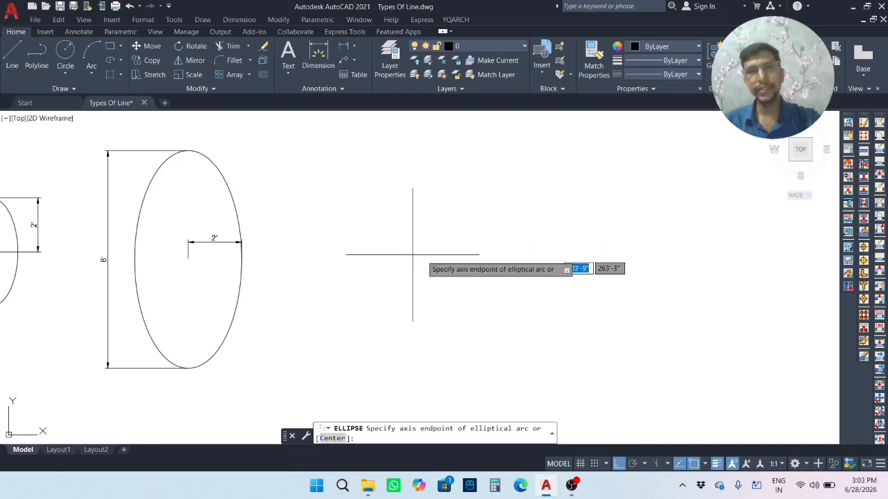
{"action": "left_click", "coordinate": [509, 258]}
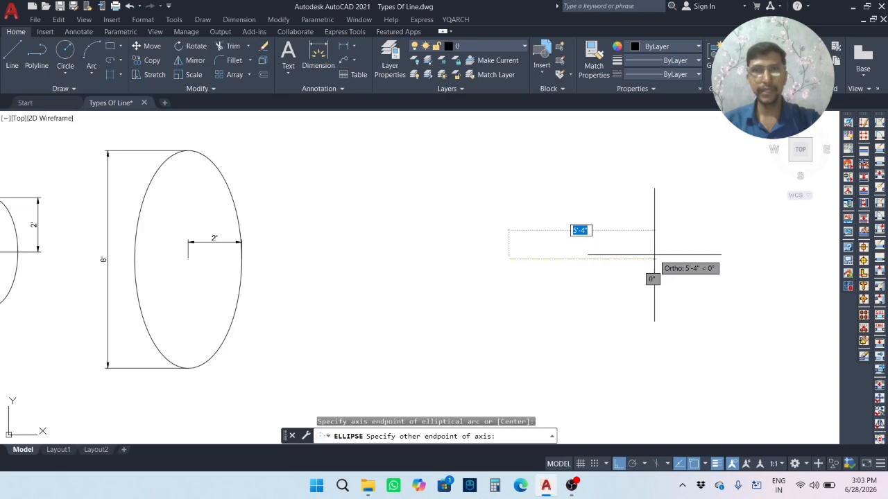
{"action": "middle_click_drag", "start_coordinate": [531, 188], "coordinate": [525, 234]}
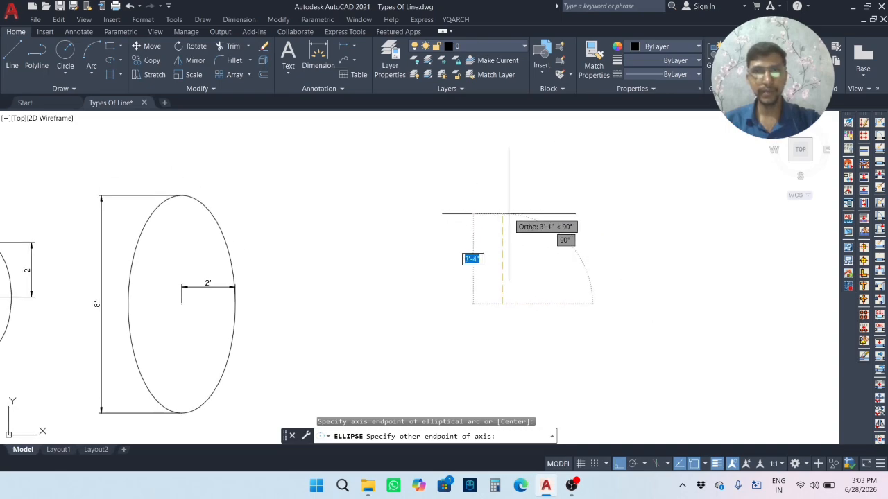
{"action": "left_click", "coordinate": [508, 207]}
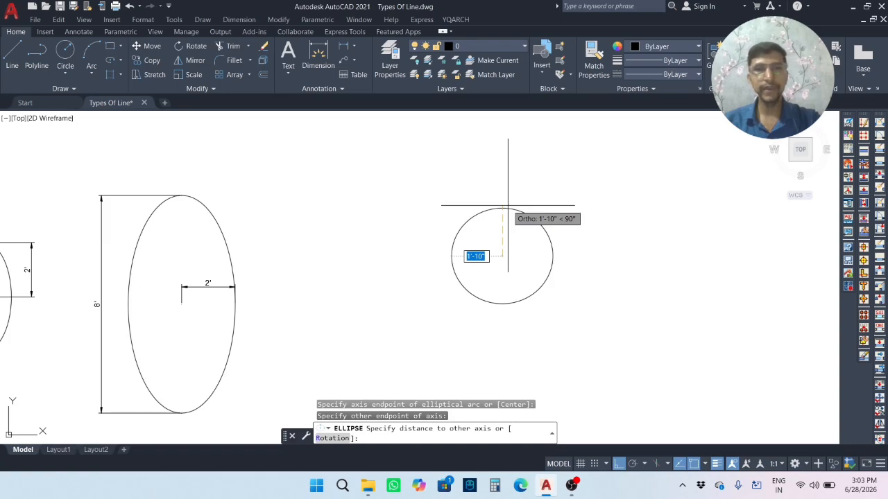
{"action": "left_click", "coordinate": [491, 146]}
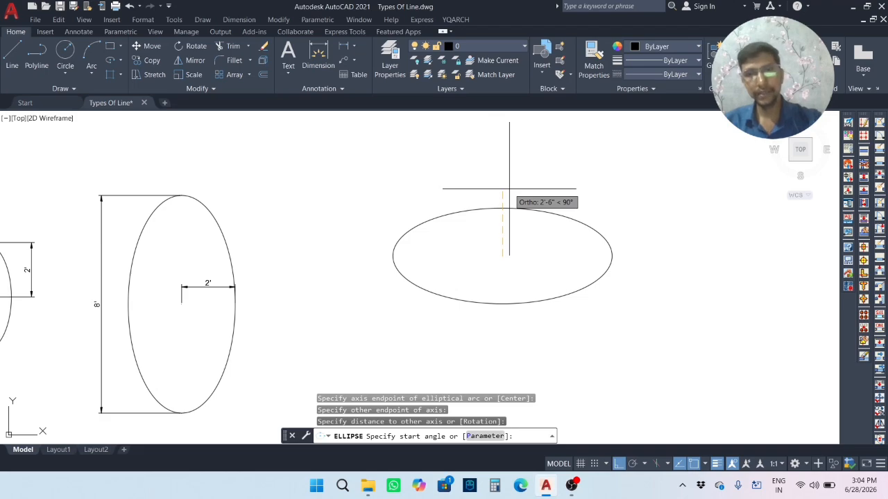
Step: Turn Ortho off and complete the elliptical arc with a start angle of 90° and an end angle of 270°
{"action": "key", "text": "F8"}
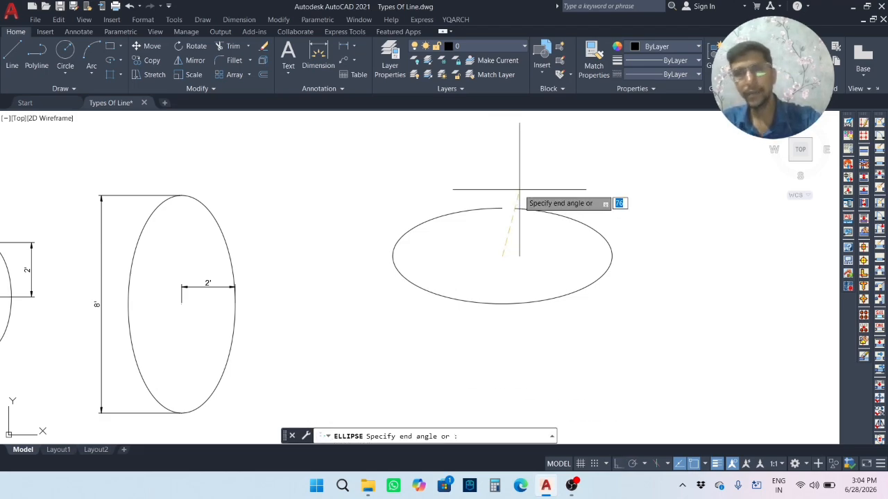
{"action": "key", "text": "Return"}
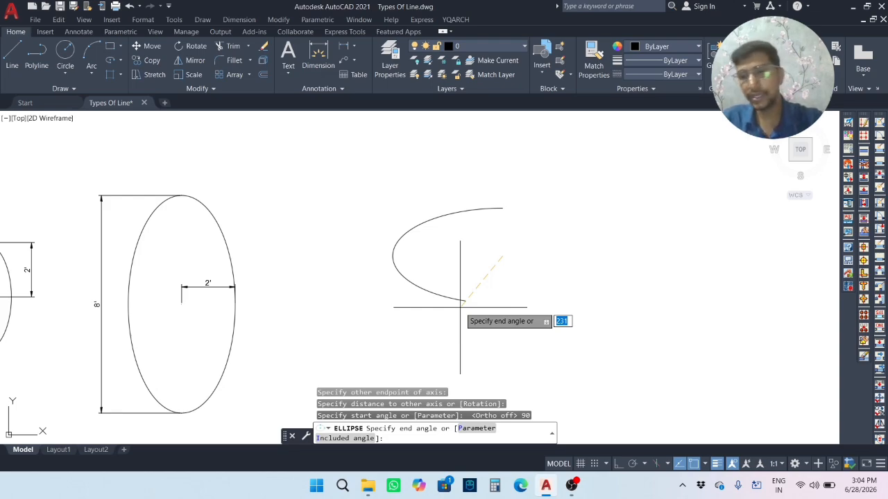
{"action": "type", "text": "27"}
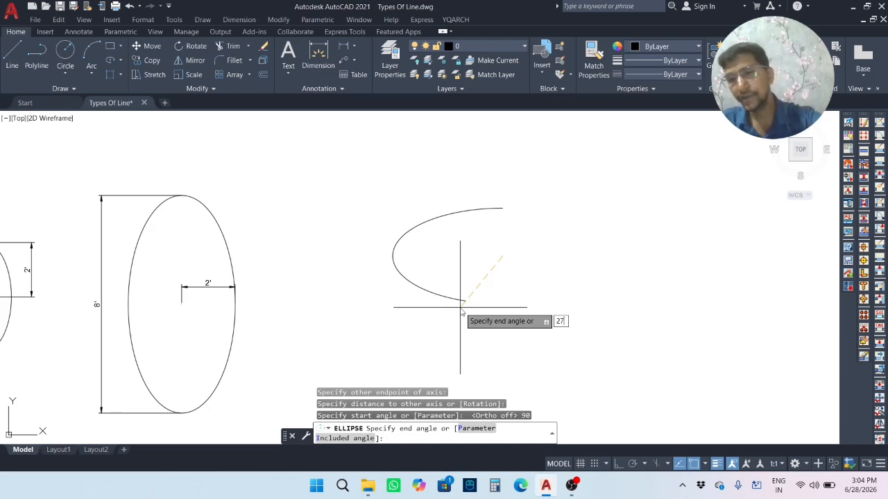
{"action": "type", "text": "0"}
{"action": "key", "text": "Return"}
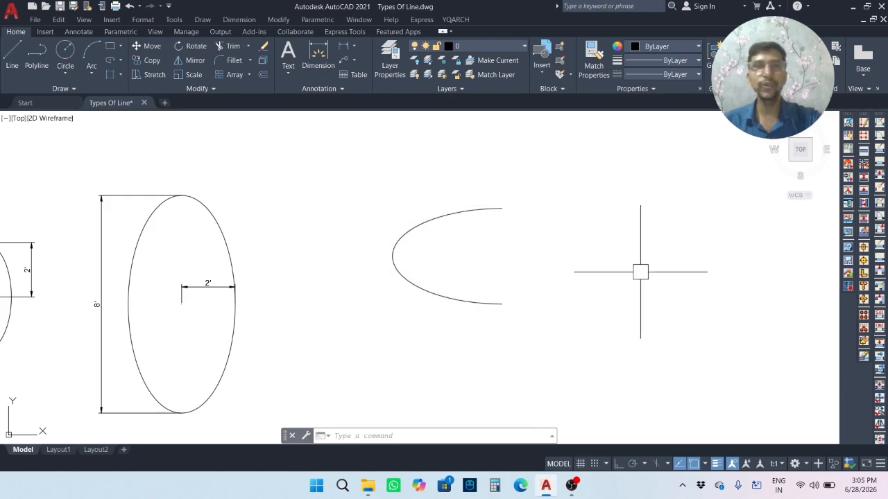
Step: Start another elliptical arc right of the first one, using a horizontal long axis and, with Ortho on, about 2' to the other axis
{"action": "middle_click_drag", "start_coordinate": [642, 269], "coordinate": [624, 298]}
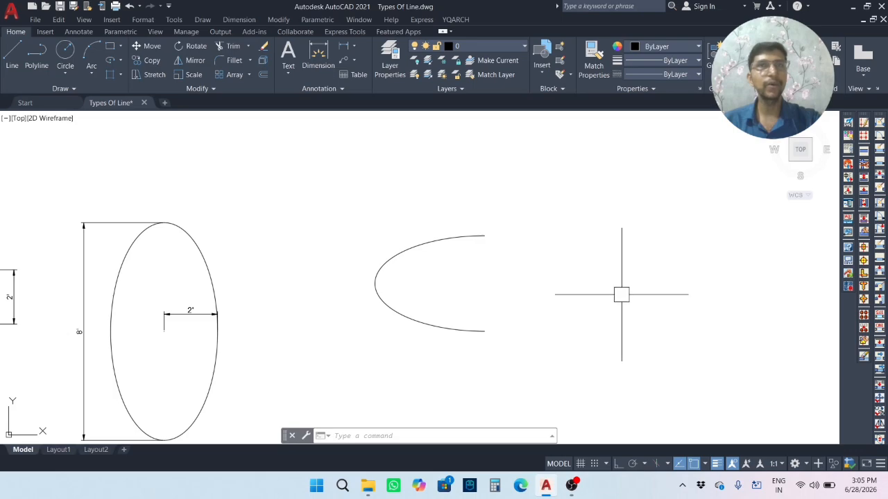
{"action": "left_click", "coordinate": [120, 60]}
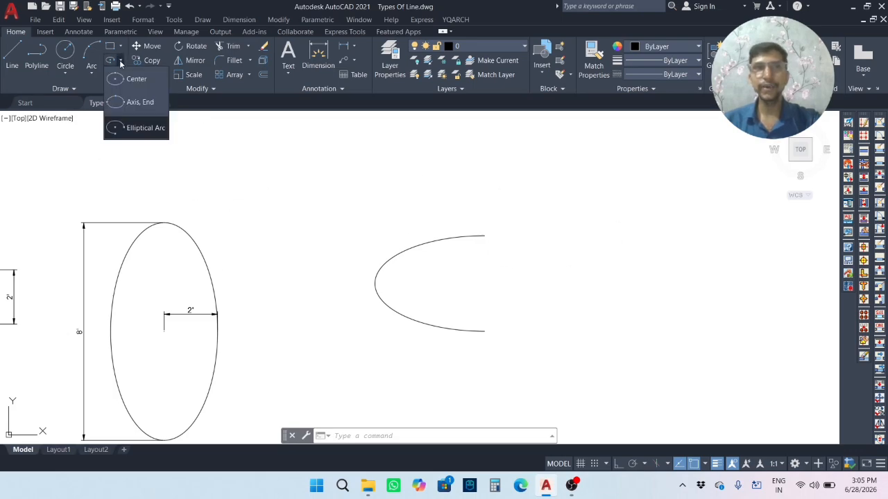
{"action": "left_click", "coordinate": [156, 129]}
{"action": "middle_click_drag", "start_coordinate": [601, 272], "coordinate": [475, 254]}
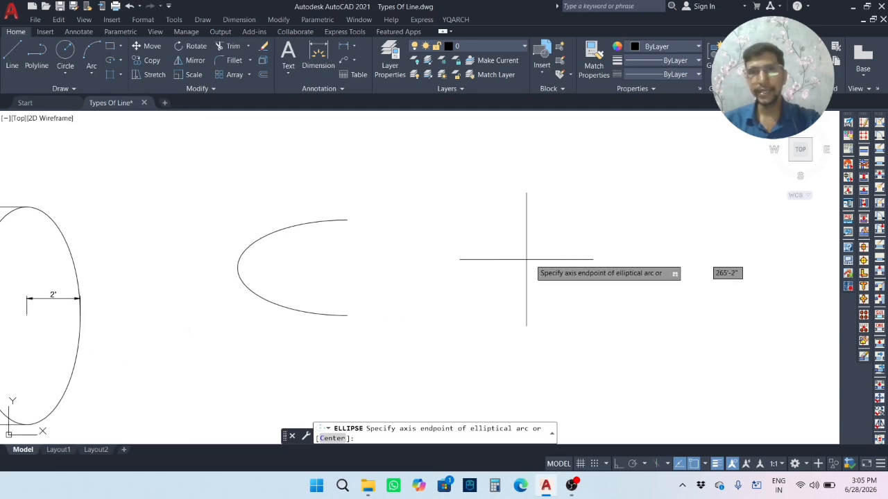
{"action": "middle_click_drag", "start_coordinate": [536, 260], "coordinate": [489, 260]}
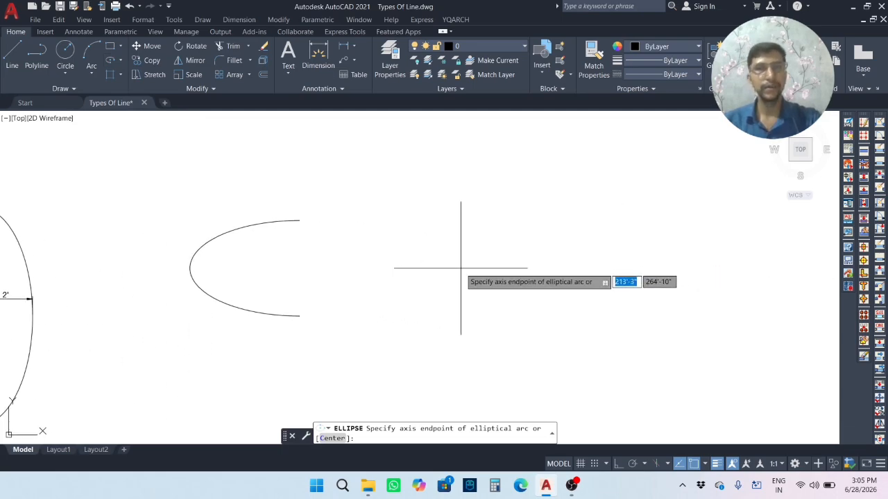
{"action": "left_click", "coordinate": [460, 268]}
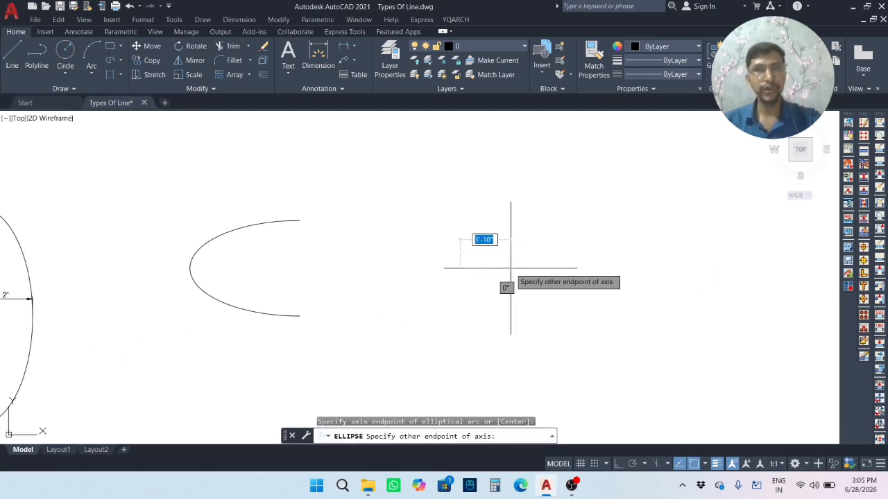
{"action": "left_click", "coordinate": [610, 268]}
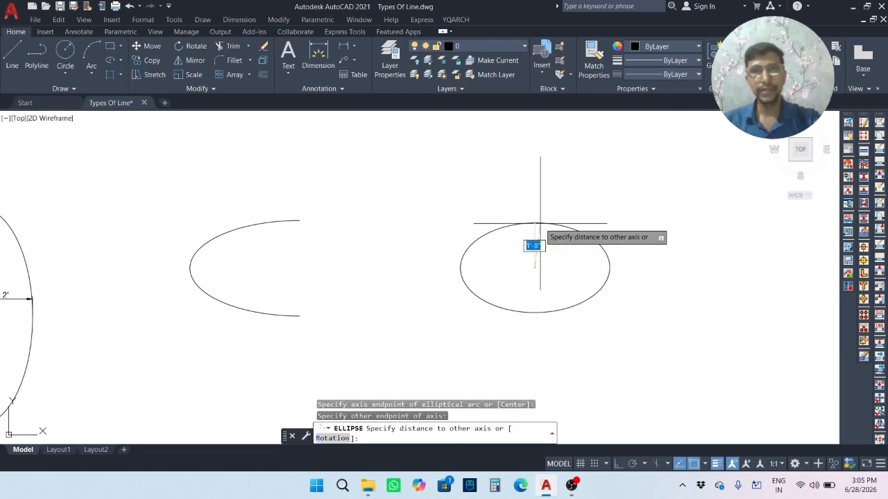
{"action": "key", "text": "F8"}
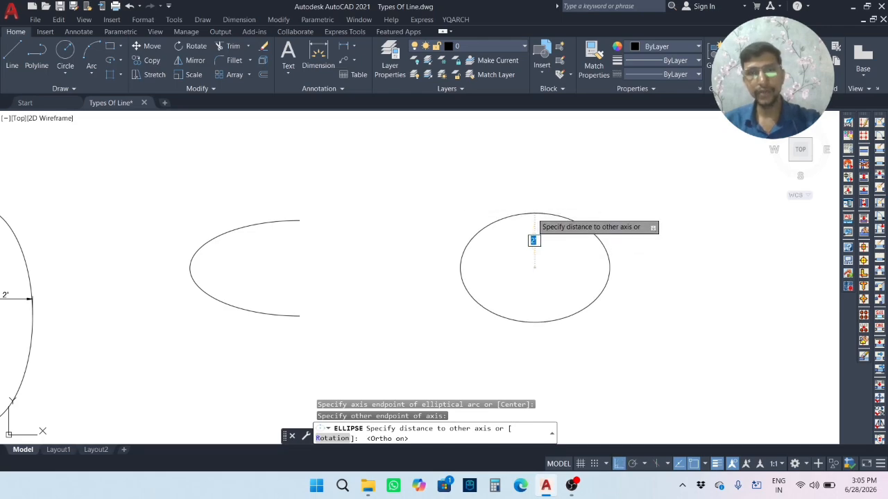
{"action": "left_click", "coordinate": [532, 214]}
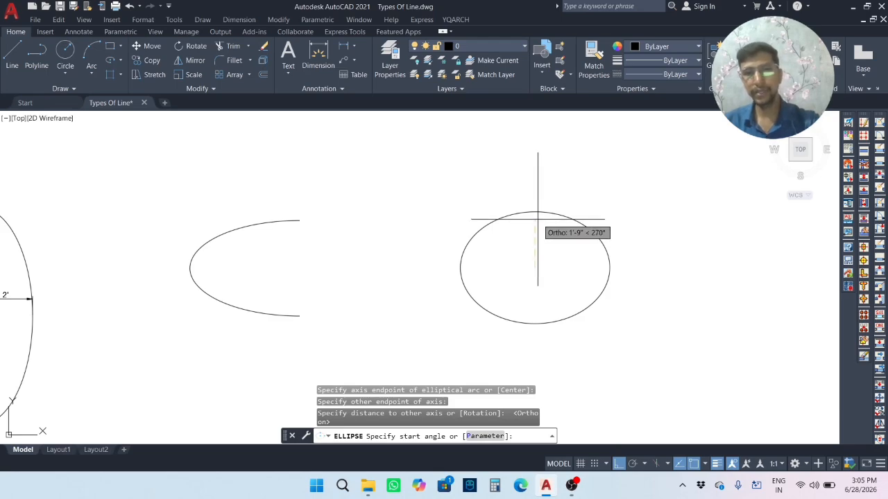
Step: Turn Ortho off and finish this second elliptical arc with a start angle of 60° and an end angle of 270°
{"action": "key", "text": "F8"}
{"action": "type", "text": "6"}
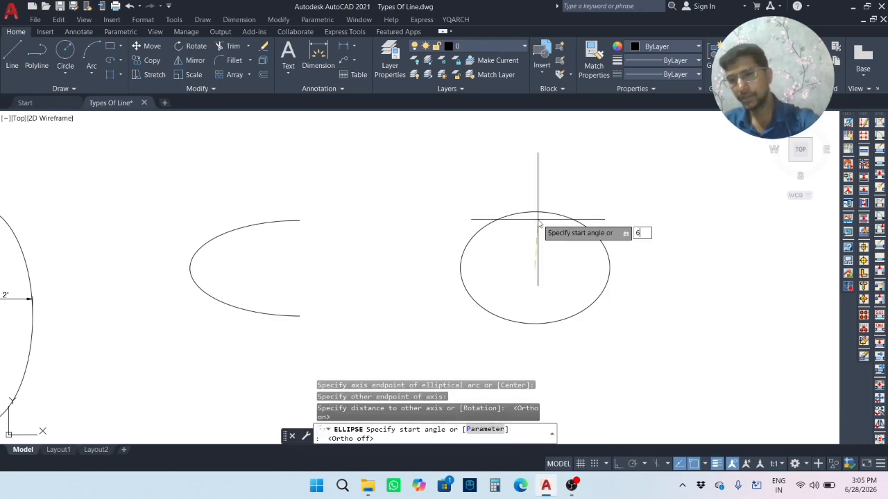
{"action": "type", "text": "0"}
{"action": "key", "text": "Return"}
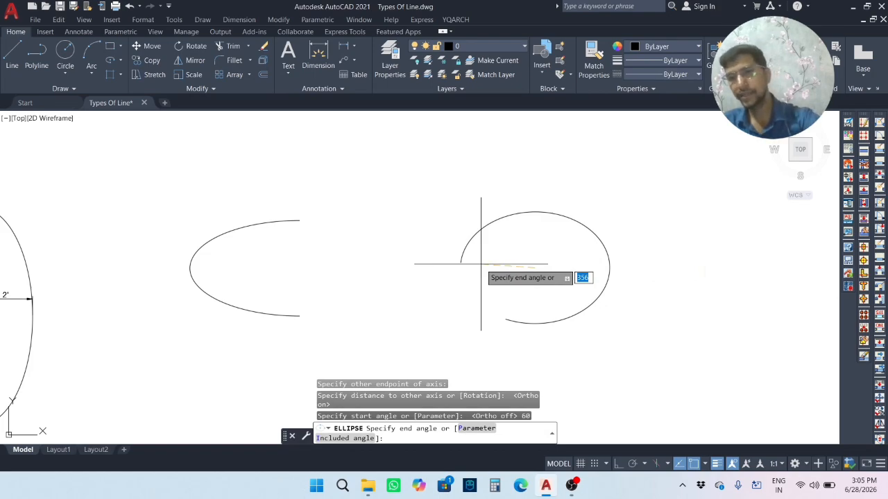
{"action": "type", "text": "27"}
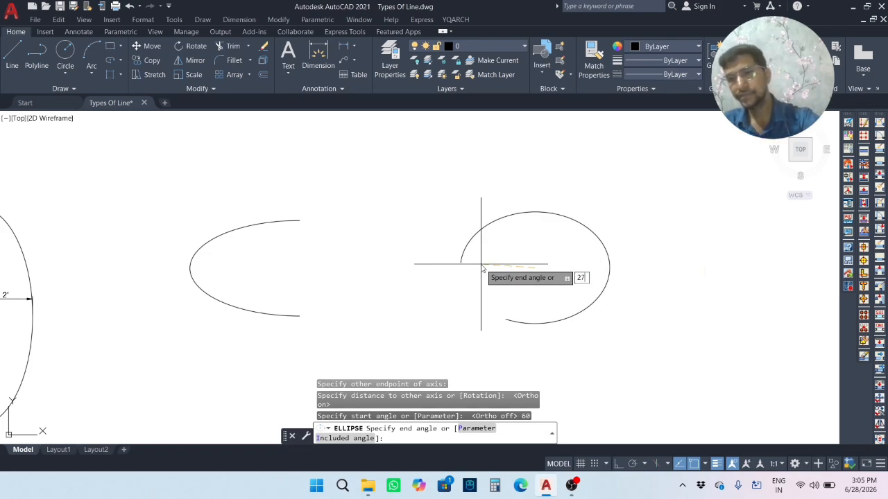
{"action": "type", "text": "0"}
{"action": "key", "text": "Return"}
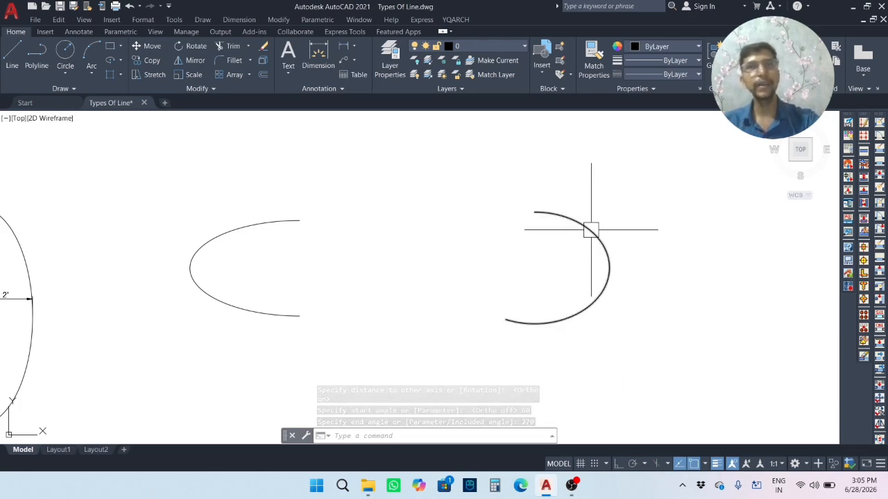
{"action": "scroll", "coordinate": [552, 279], "scroll_direction": "down", "scroll_amount": 2}
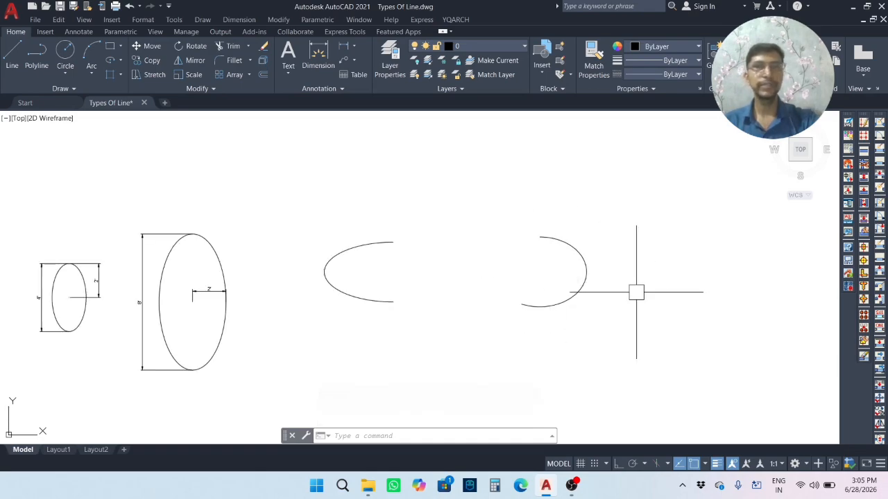
{"action": "middle_click_drag", "start_coordinate": [636, 292], "coordinate": [576, 286]}
{"action": "middle_click_drag", "start_coordinate": [414, 307], "coordinate": [502, 287]}
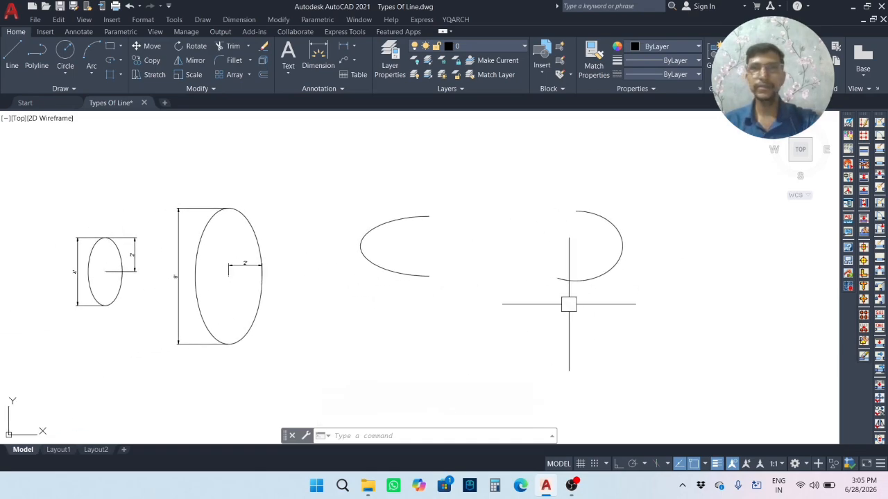
{"action": "middle_click_drag", "start_coordinate": [683, 297], "coordinate": [699, 308]}
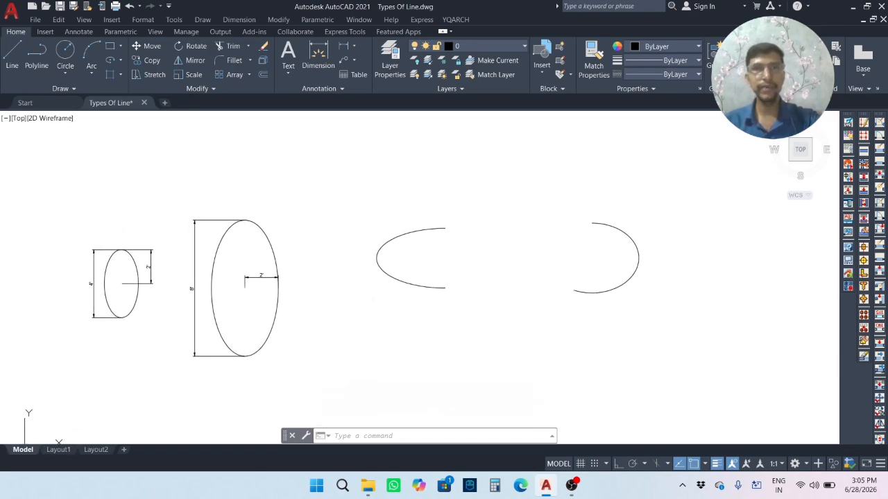
{"action": "left_click", "coordinate": [749, 352]}
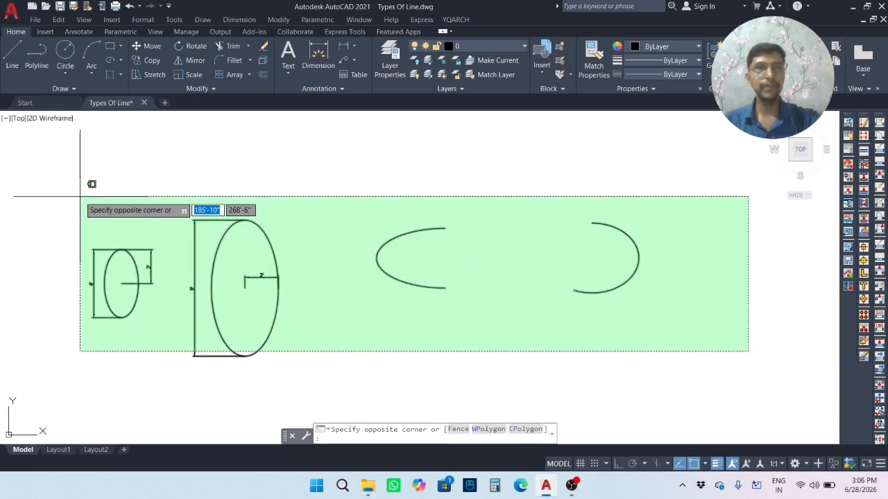
{"action": "key", "text": "Escape"}
{"action": "middle_click_drag", "start_coordinate": [667, 174], "coordinate": [649, 175]}
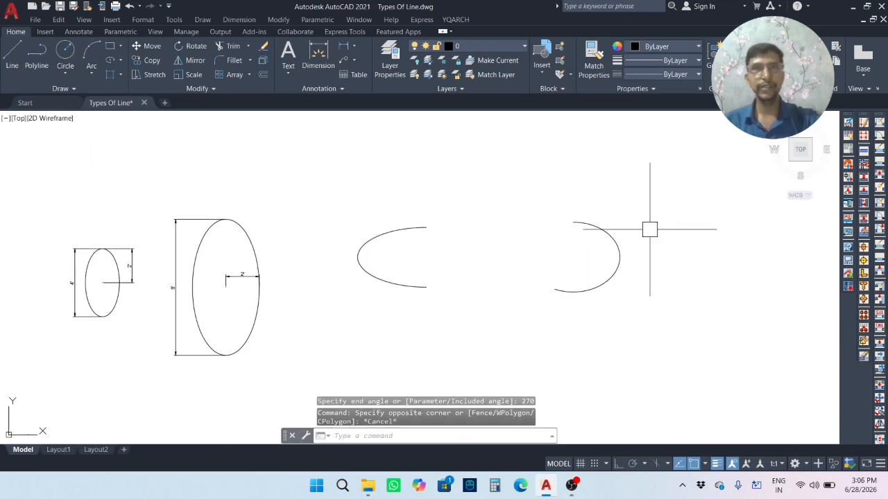